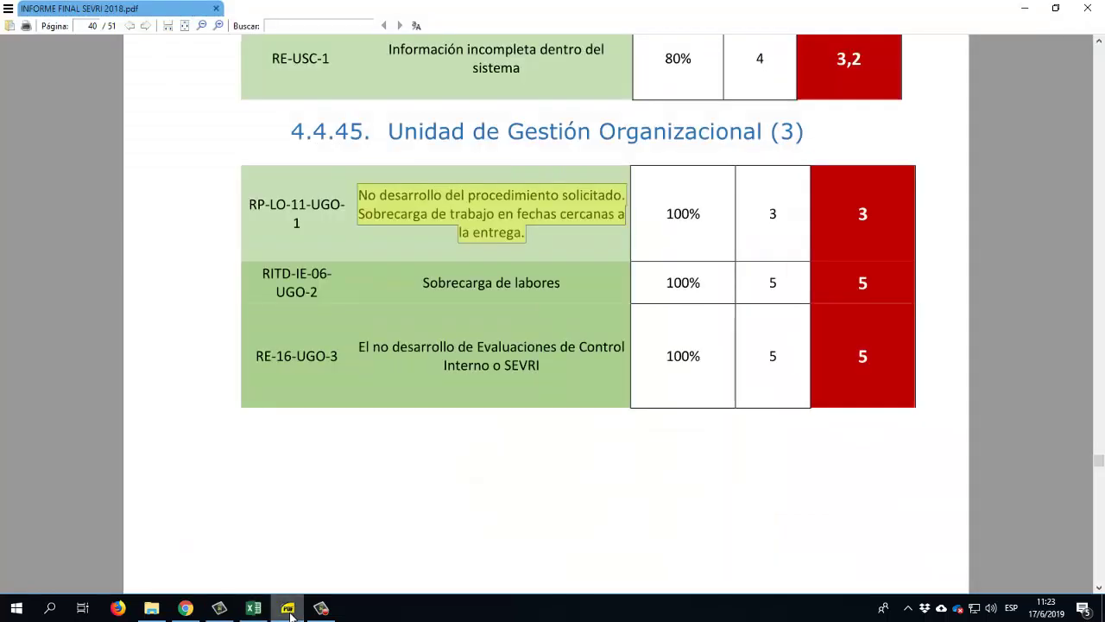
Copy the risk code RITD-IE-06-UGO-2 from the PDF report into cell D13 of the Excel prioritization matrix.
click(290, 608)
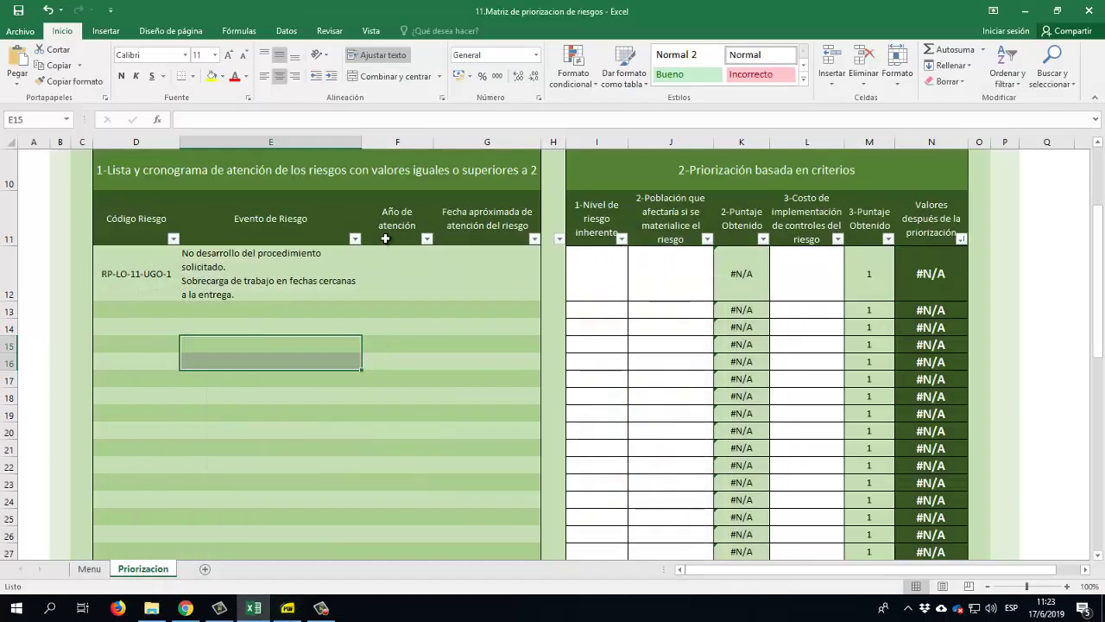
click(389, 272)
click(200, 263)
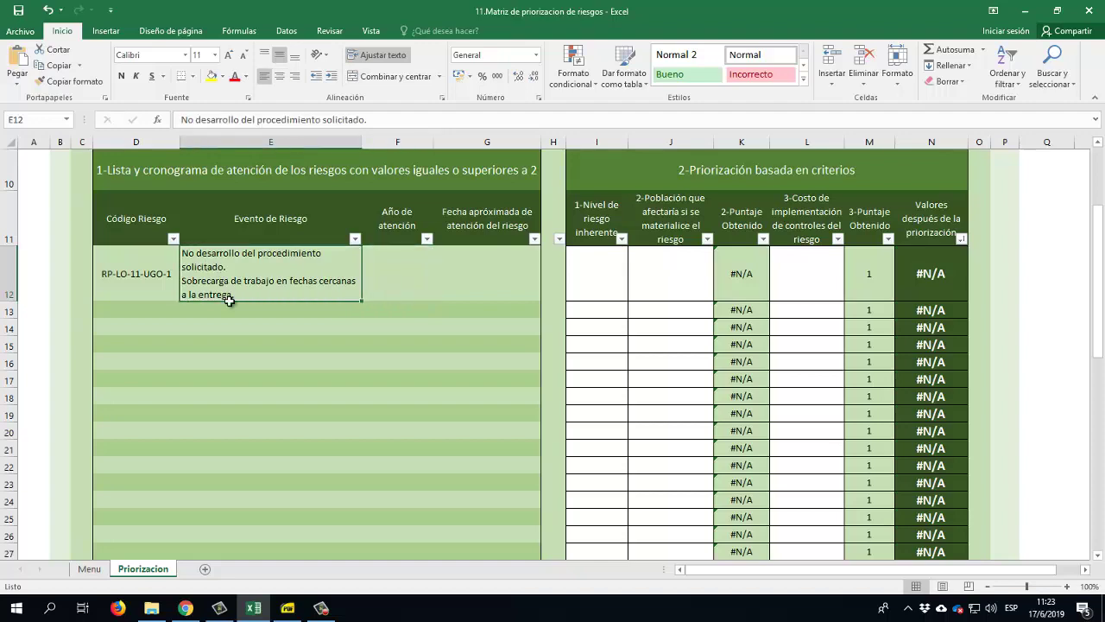
click(291, 608)
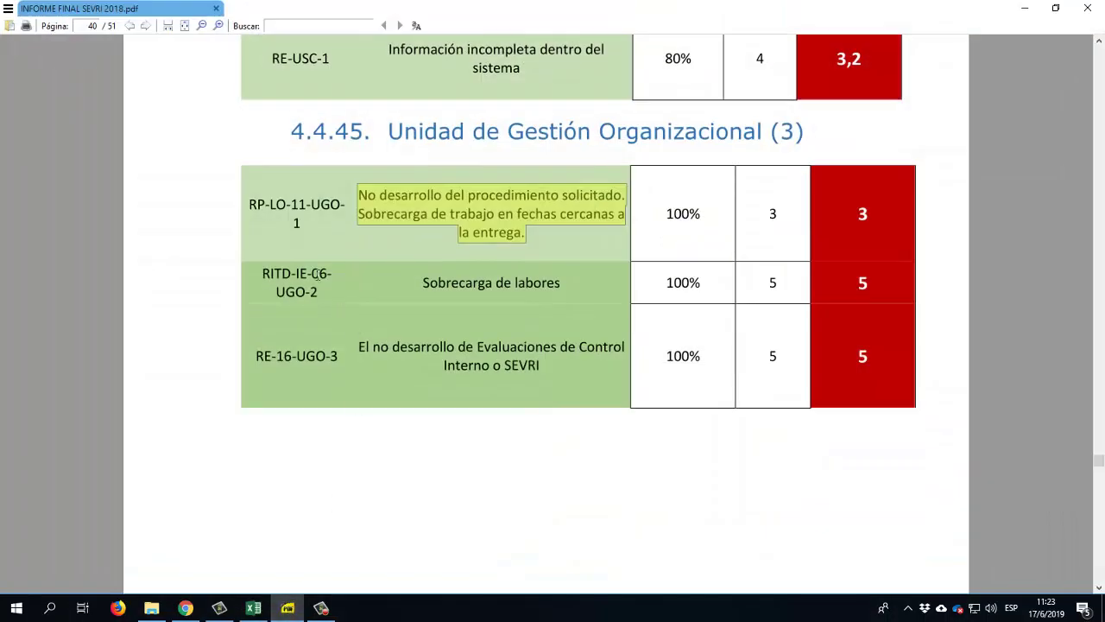
click(266, 277)
drag(263, 273, 317, 290)
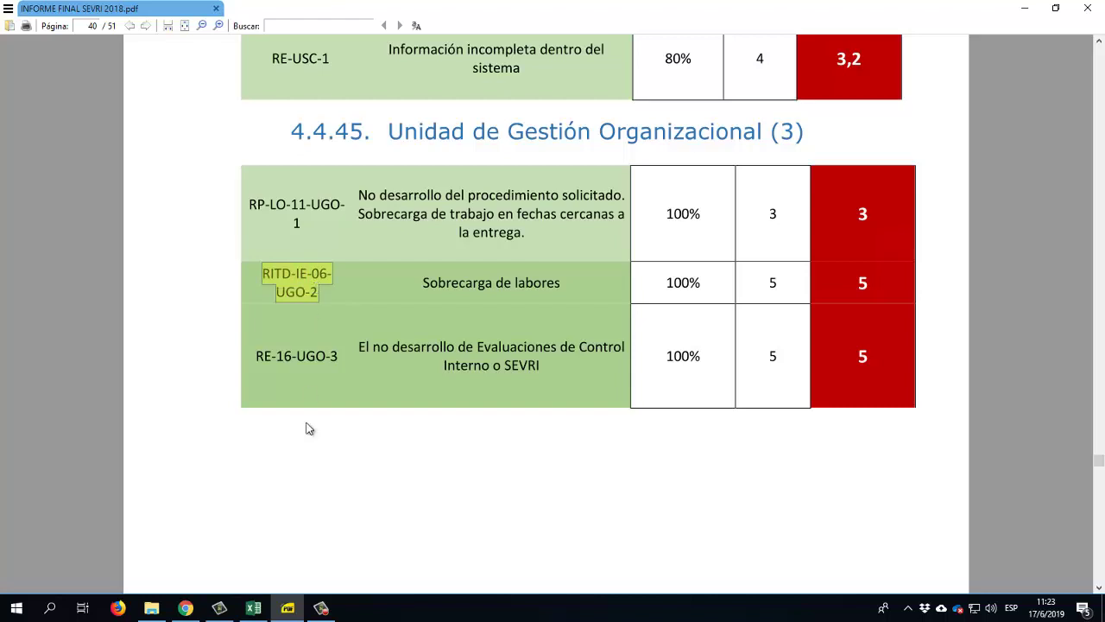
click(253, 608)
click(161, 309)
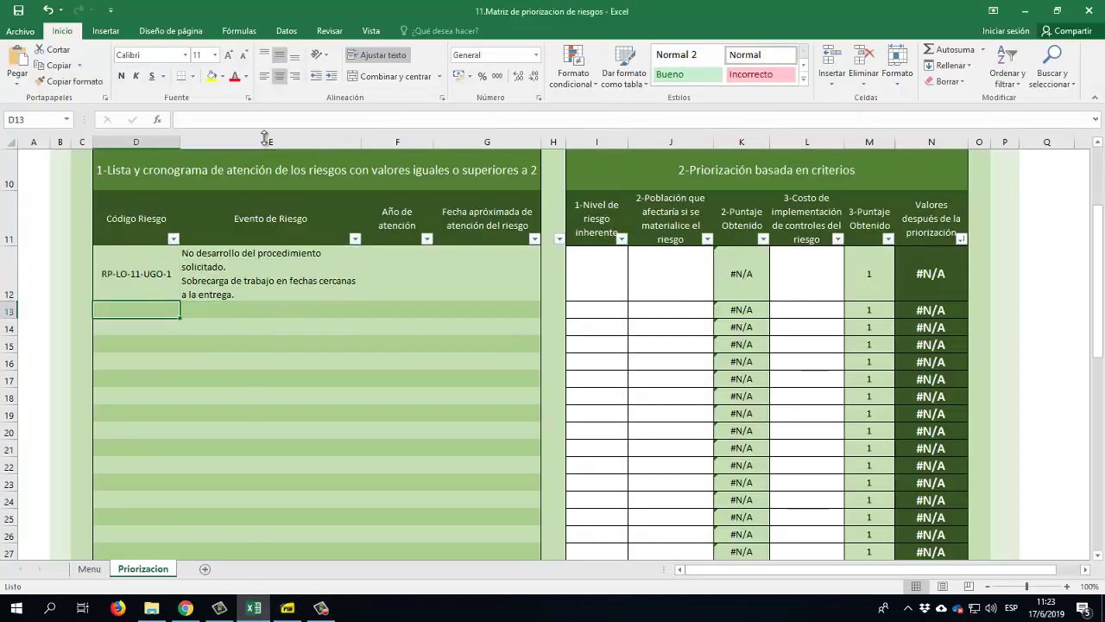
text(UGO-2)
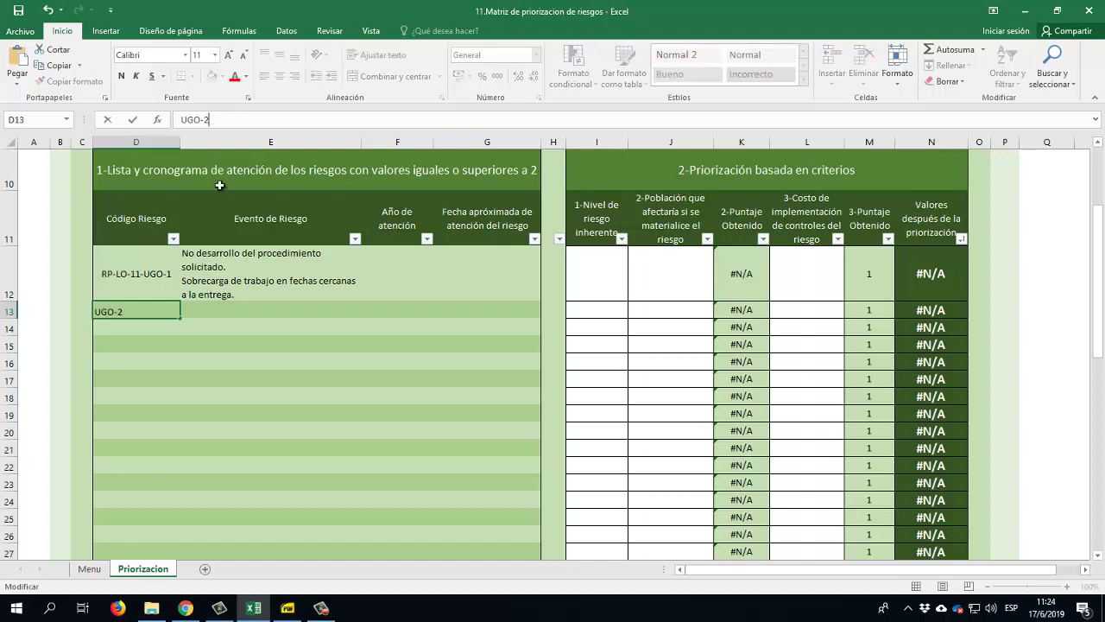
click(218, 374)
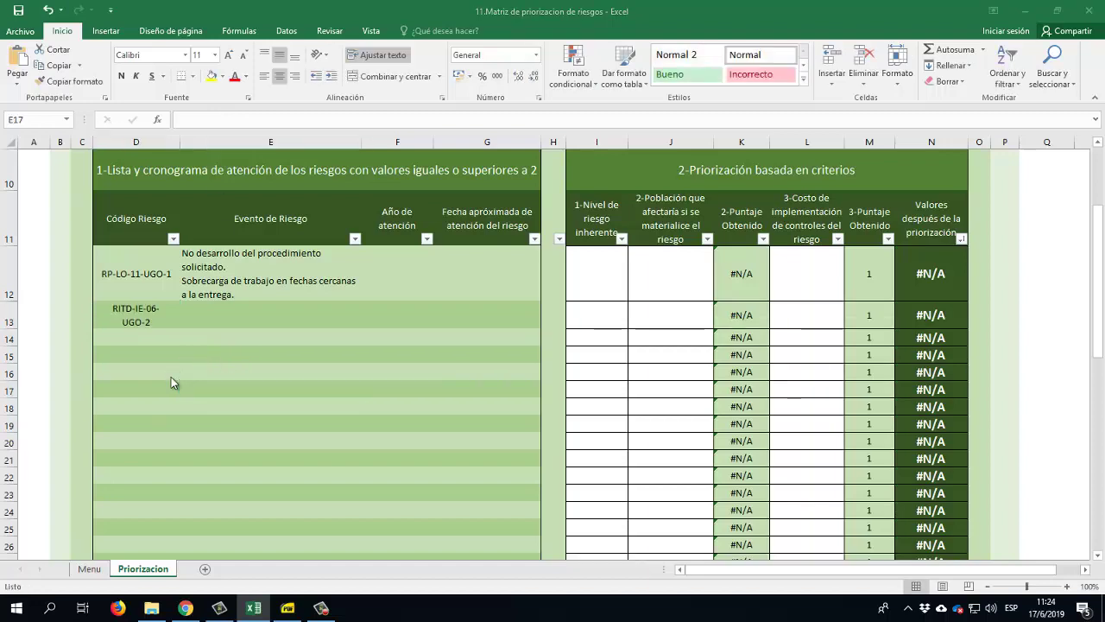
Copy the event "Sobrecarga de labores" from the PDF report into cell E13 of the Excel matrix.
key(alt+Tab)
click(438, 282)
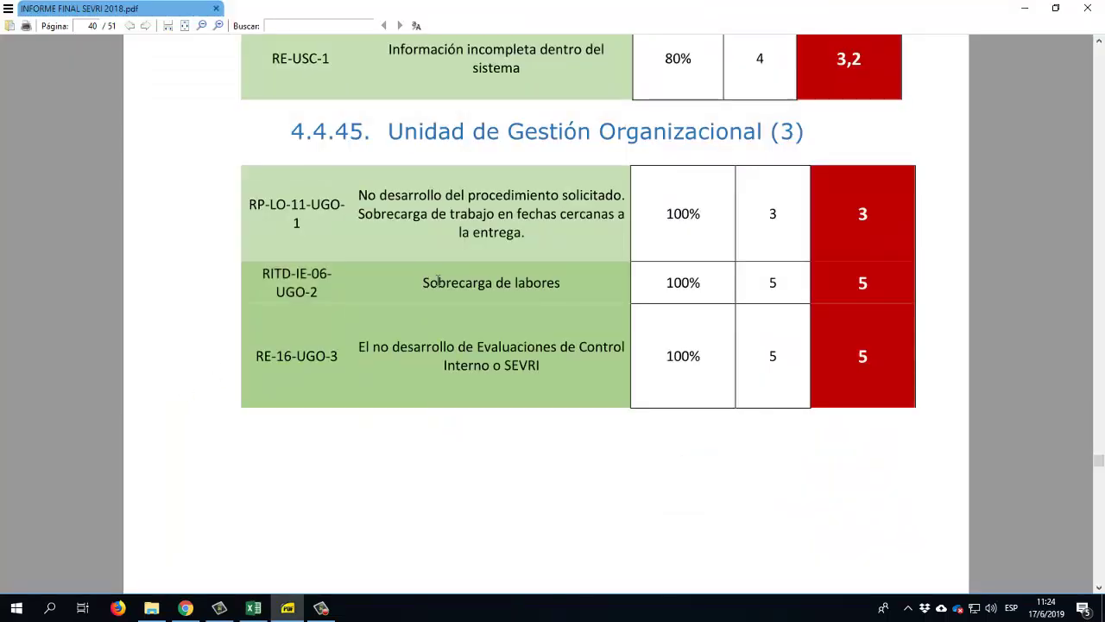
drag(423, 282, 566, 283)
key(ctrl+c)
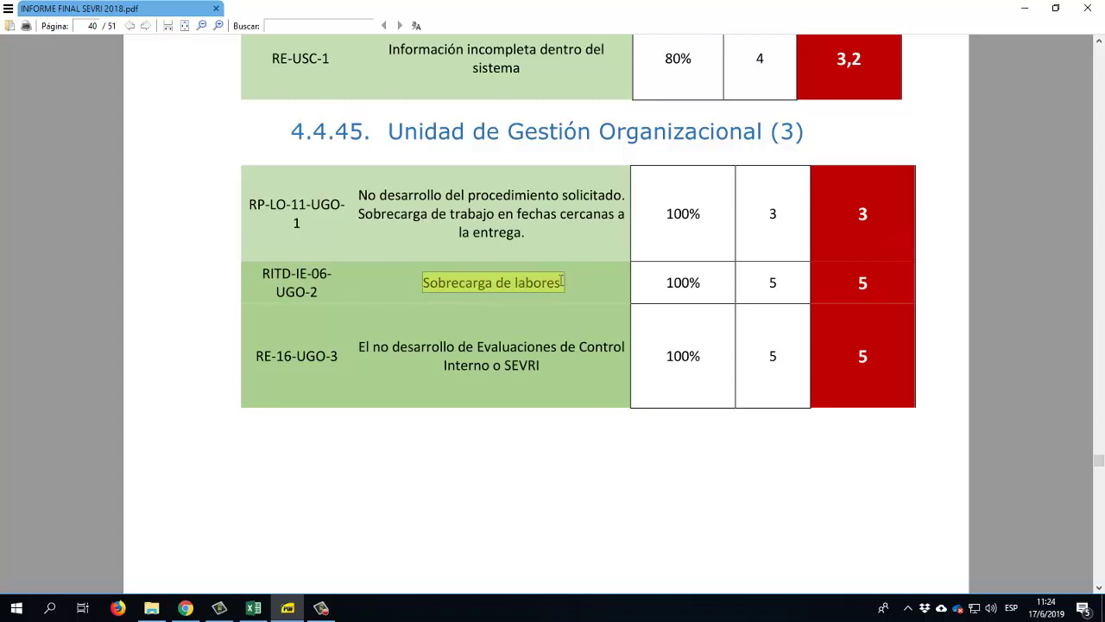
key(alt+Tab)
click(221, 317)
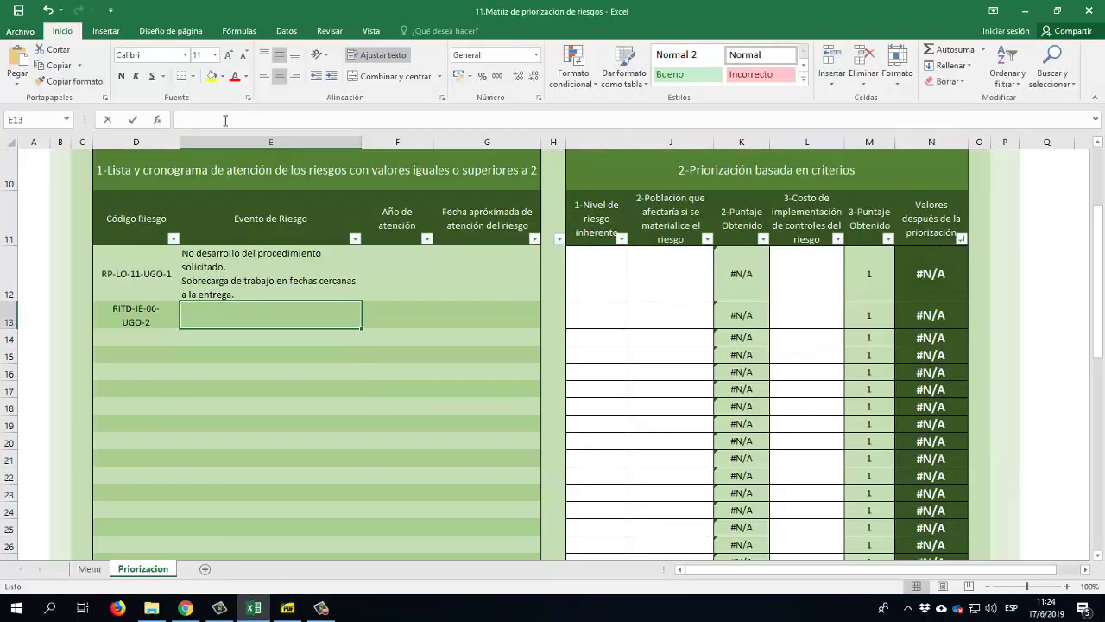
key(ctrl+v)
click(214, 396)
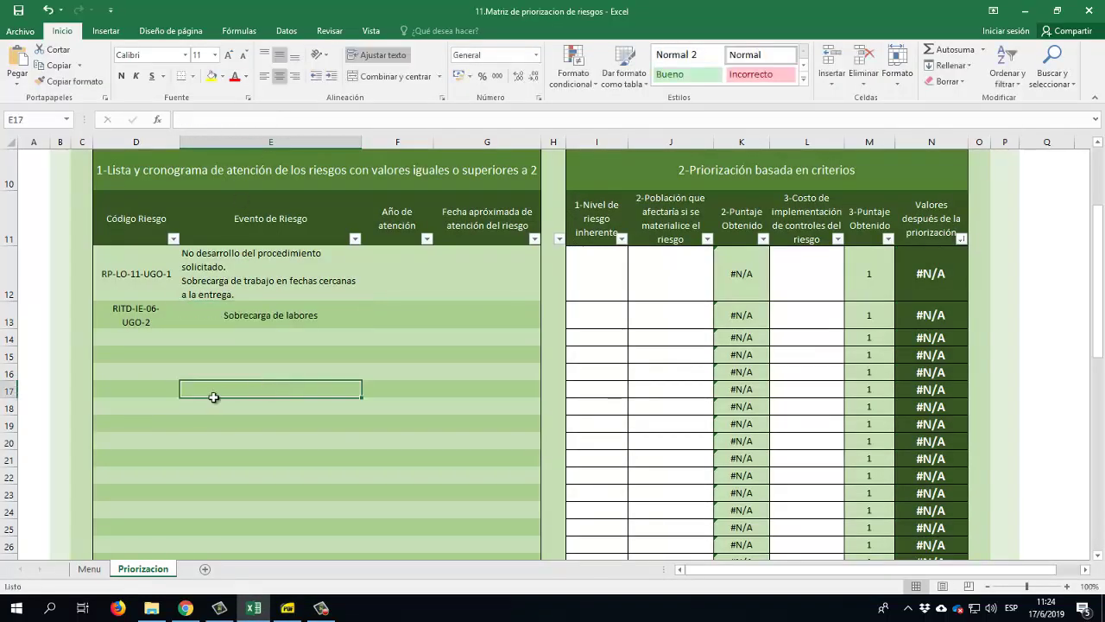
Copy the risk code RE-16-UGO-3 from the PDF report into cell D14 of the Excel matrix.
key(alt+Tab)
click(262, 356)
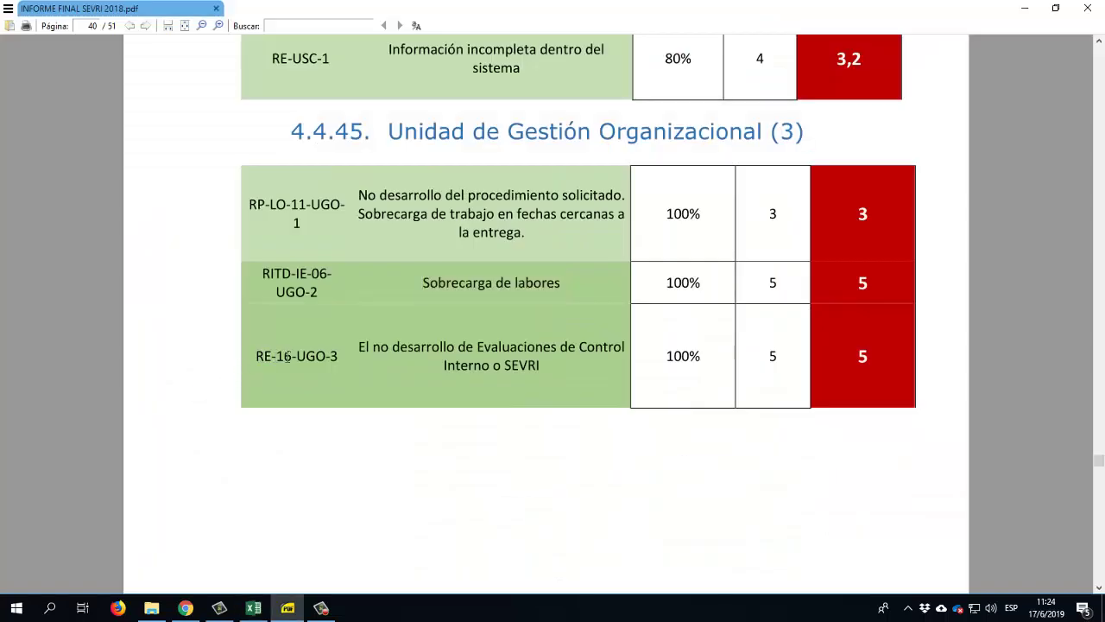
drag(287, 357, 339, 356)
key(ctrl+c)
key(alt+Tab)
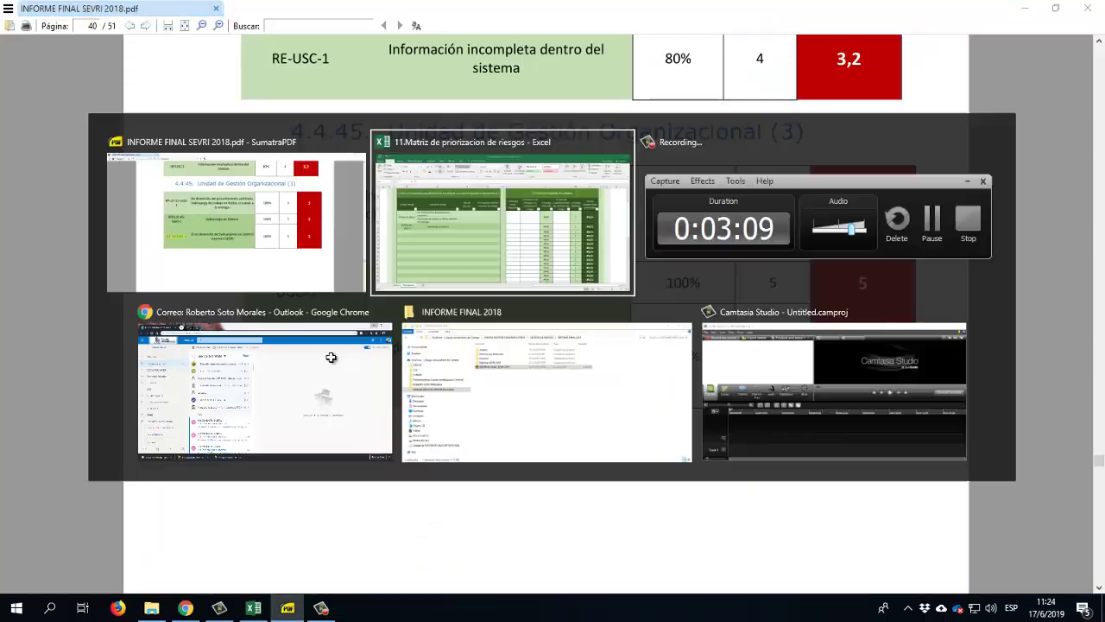
click(140, 341)
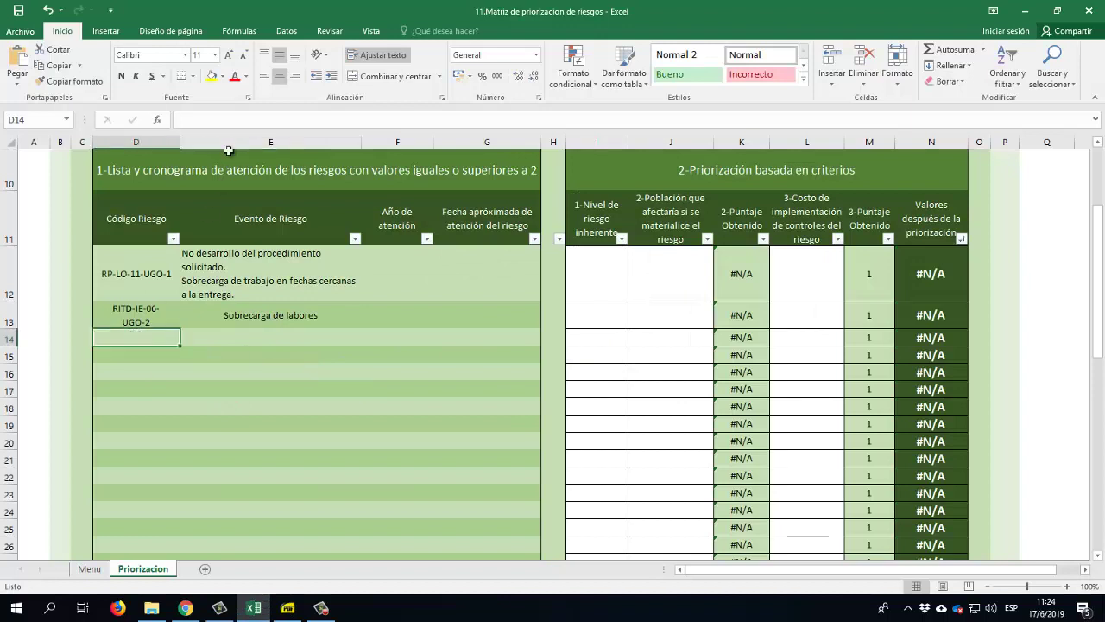
click(220, 119)
key(ctrl+v)
click(246, 360)
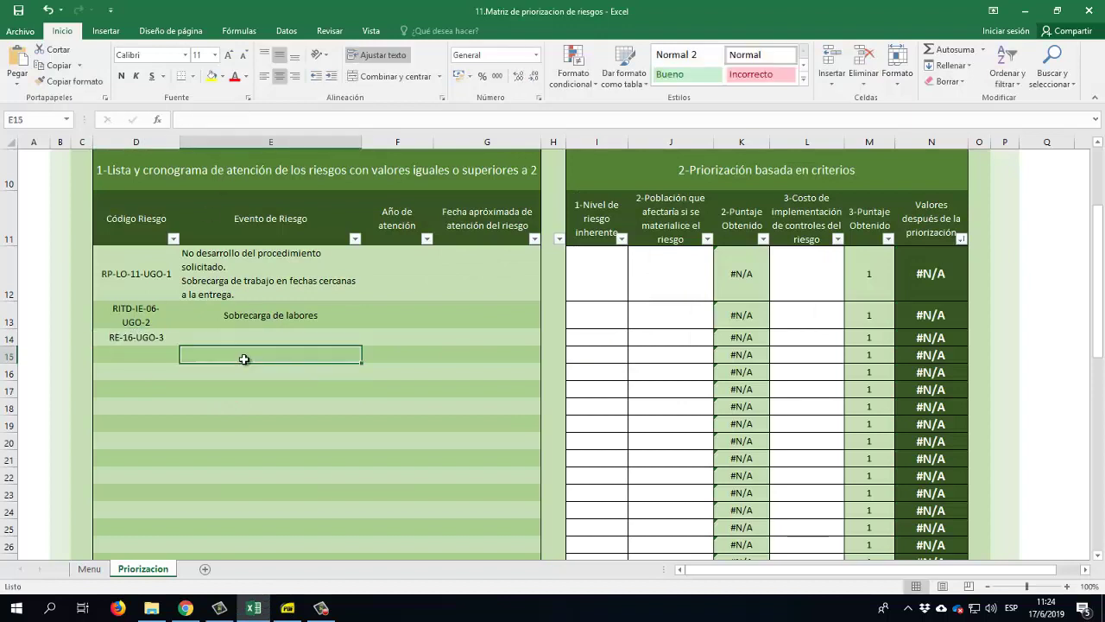
Copy the event "El no desarrollo de Evaluaciones de Control Interno o SEVRI" from the PDF report into cell E14 of the Excel matrix.
key(alt+Tab)
drag(359, 346, 551, 367)
key(ctrl+c)
key(alt+Tab)
click(247, 337)
click(225, 122)
key(ctrl+v)
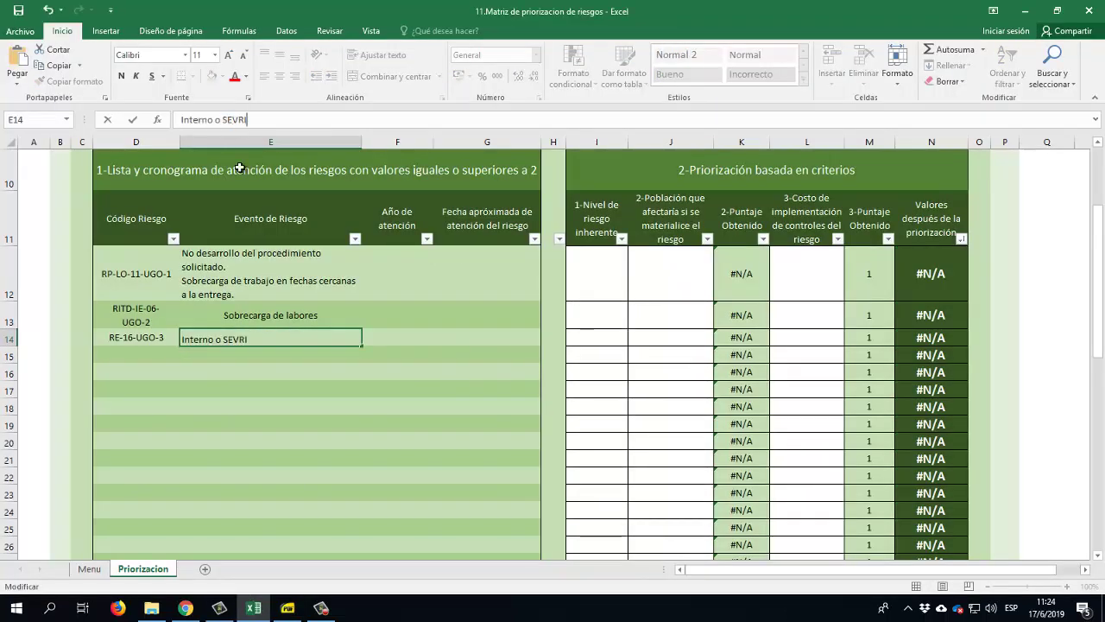
key(Return)
Left-align the event descriptions in cells E14 and E13.
click(265, 349)
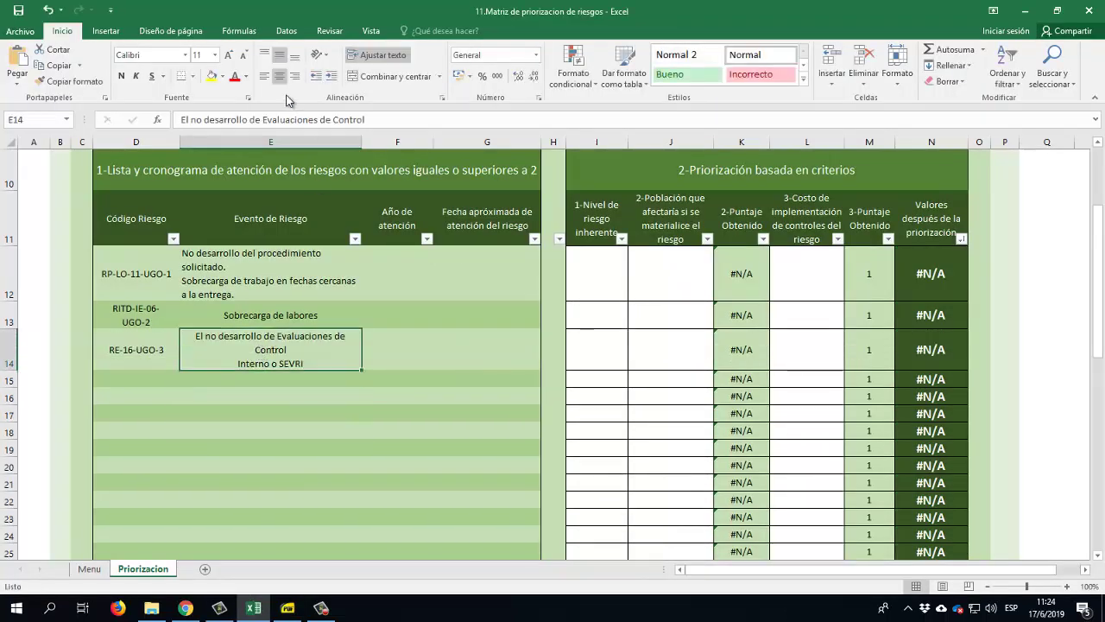
click(264, 76)
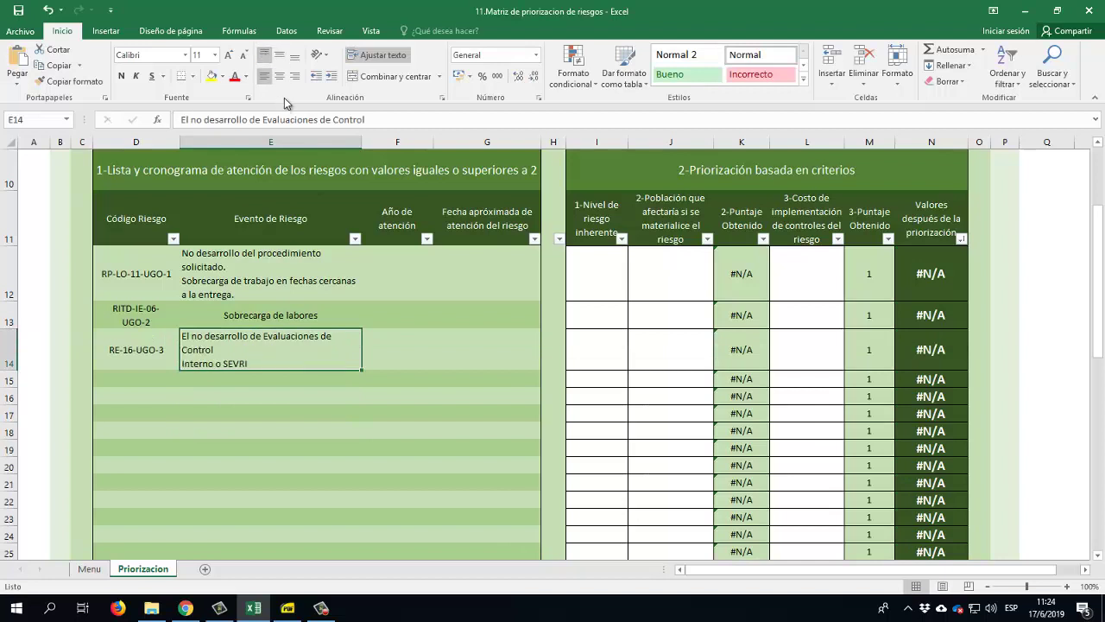
key(Return)
click(255, 315)
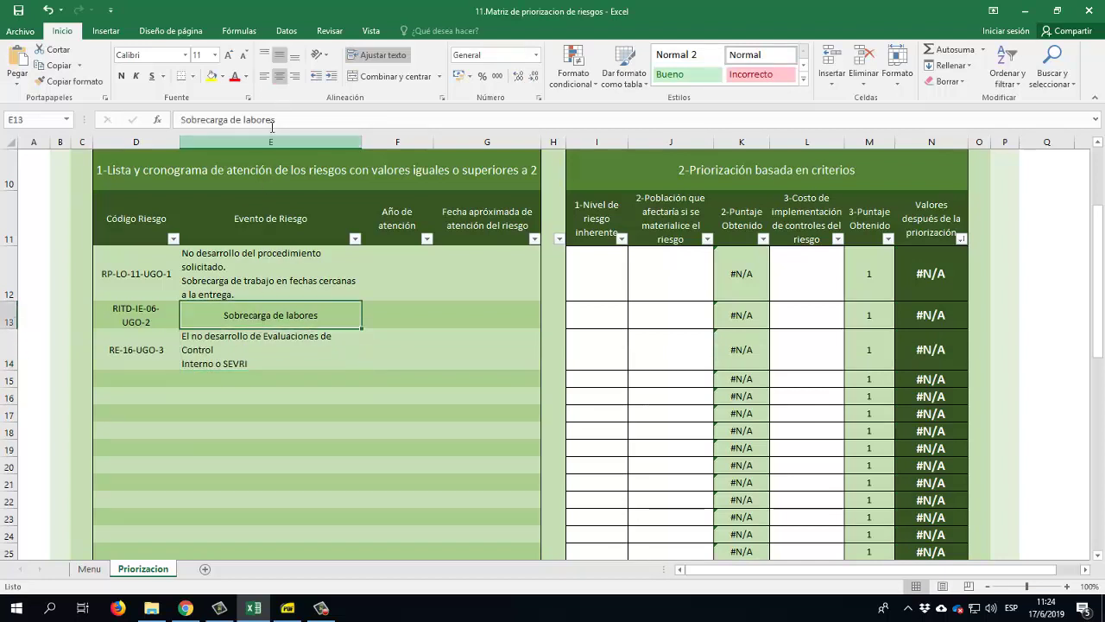
click(264, 76)
click(292, 377)
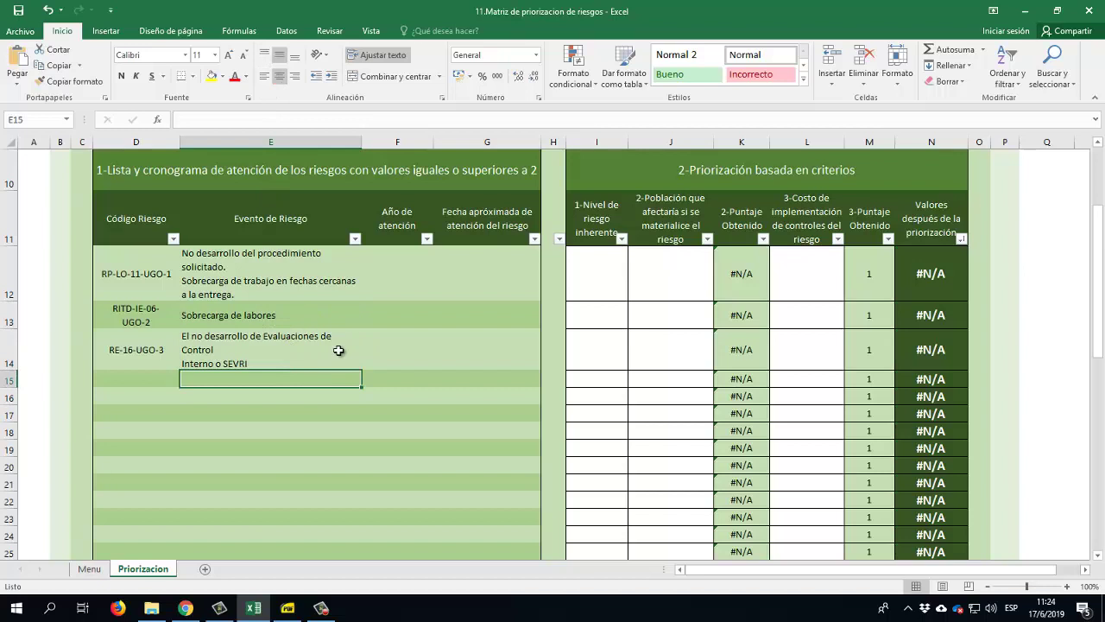
Widen the Código Riesgo column and remove the line break inside the code RITD-IE-06-UGO-2 in cell D13.
click(399, 264)
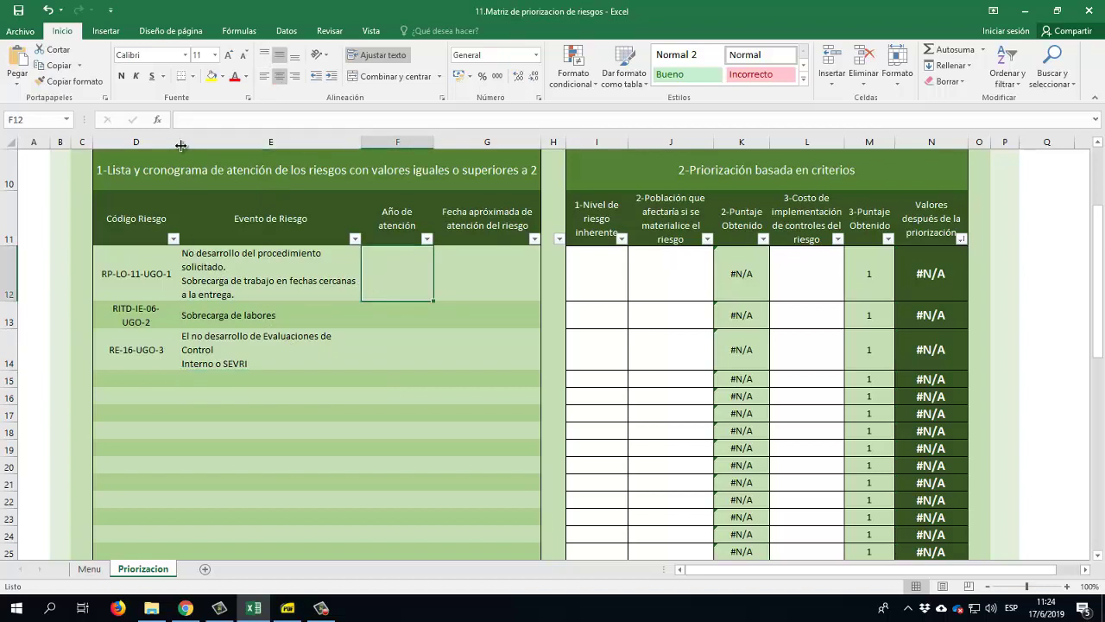
drag(181, 143, 223, 144)
double_click(147, 321)
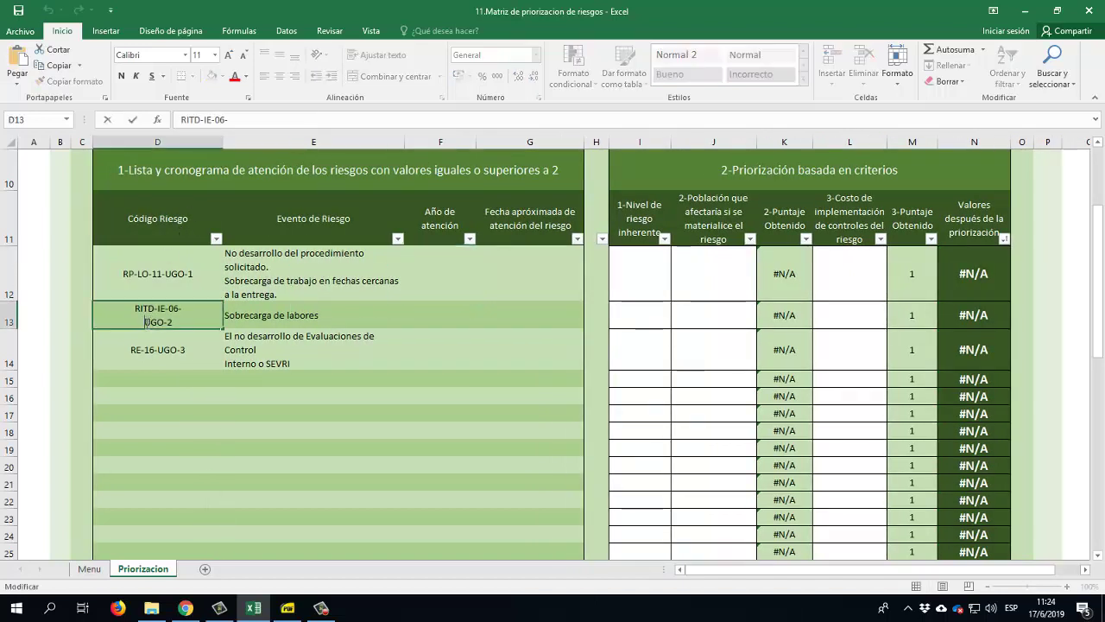
drag(179, 420, 181, 417)
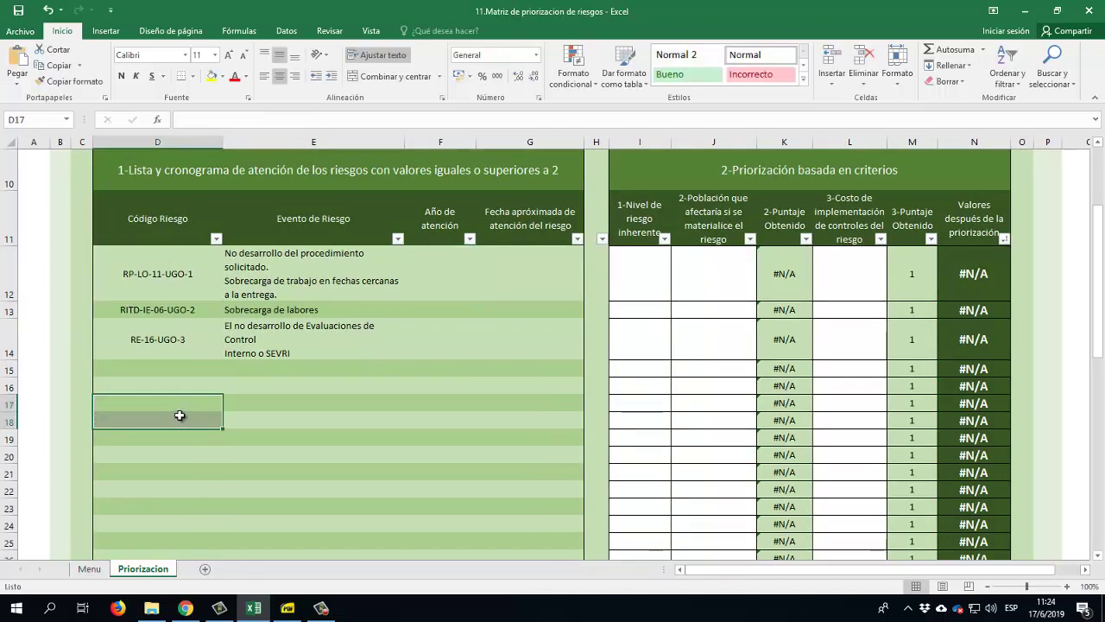
click(173, 309)
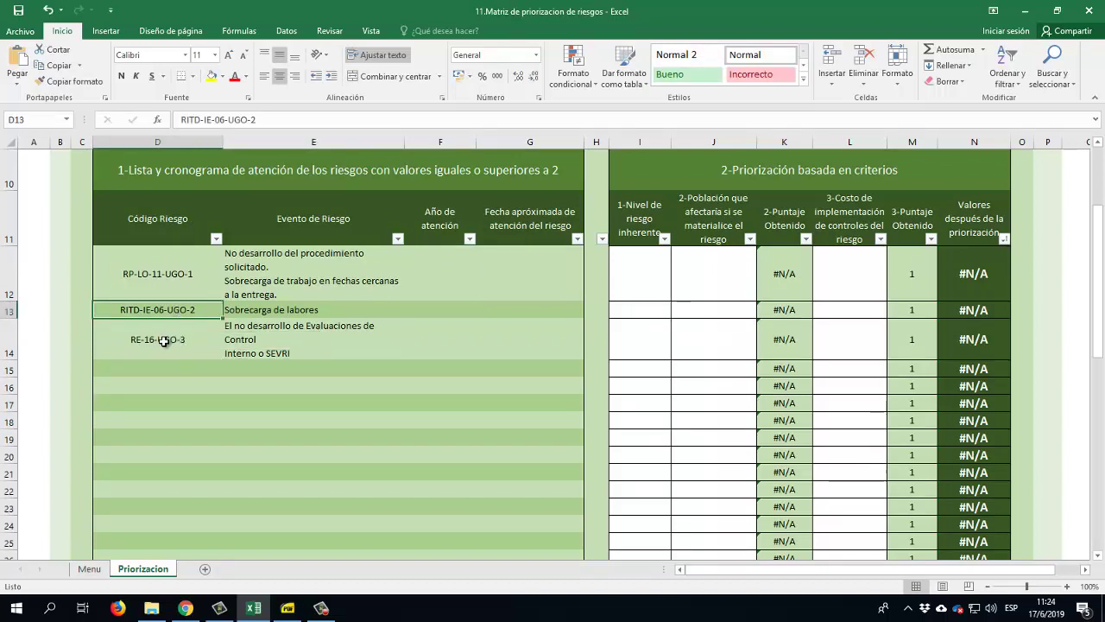
click(289, 349)
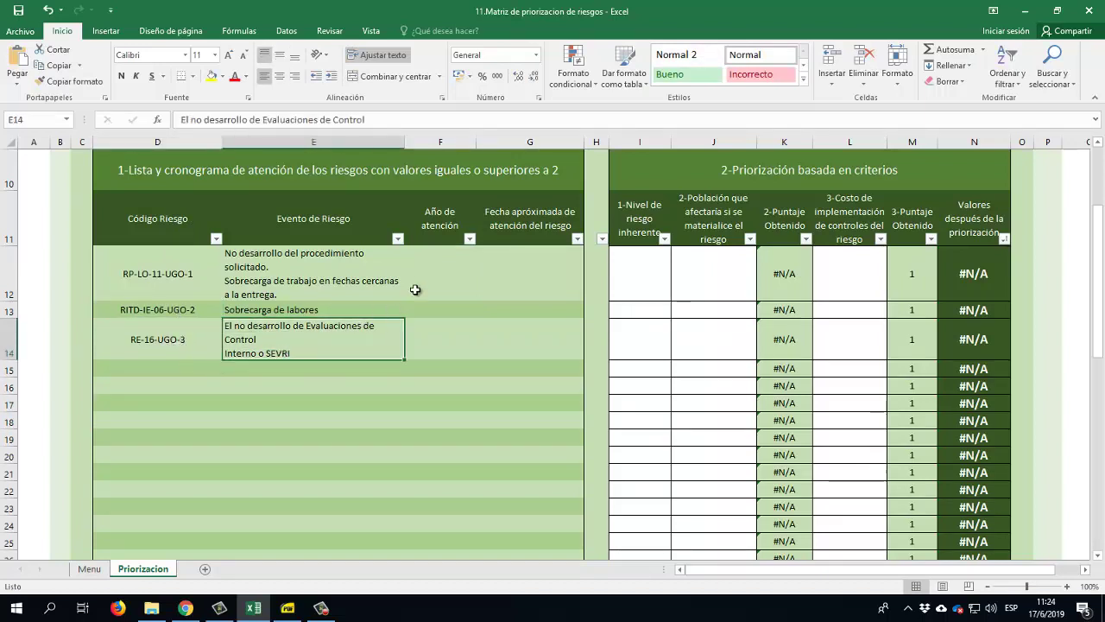
Enter 2020 as the Año de atención for risk RP-LO-11-UGO-1 in cell F12.
click(424, 266)
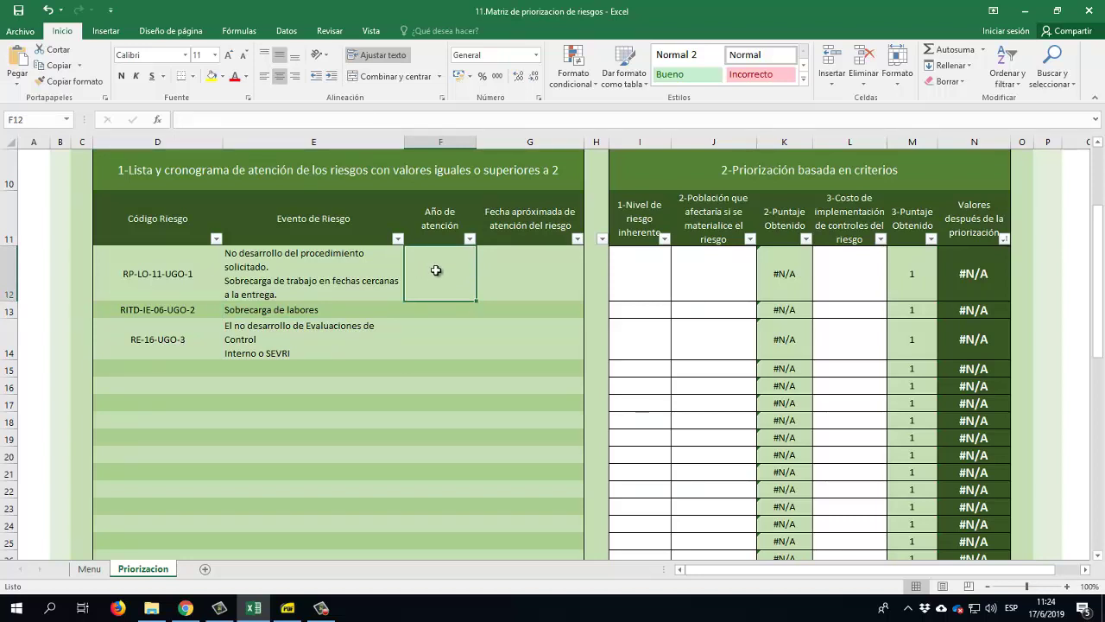
click(470, 239)
click(469, 238)
text(20)
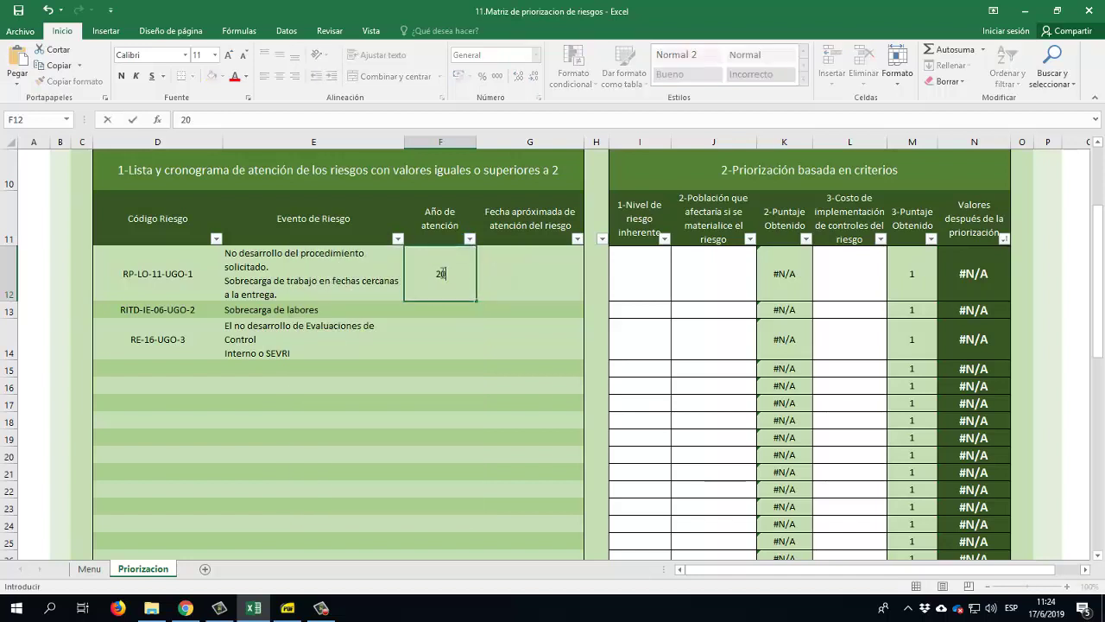
text(20)
key(Return)
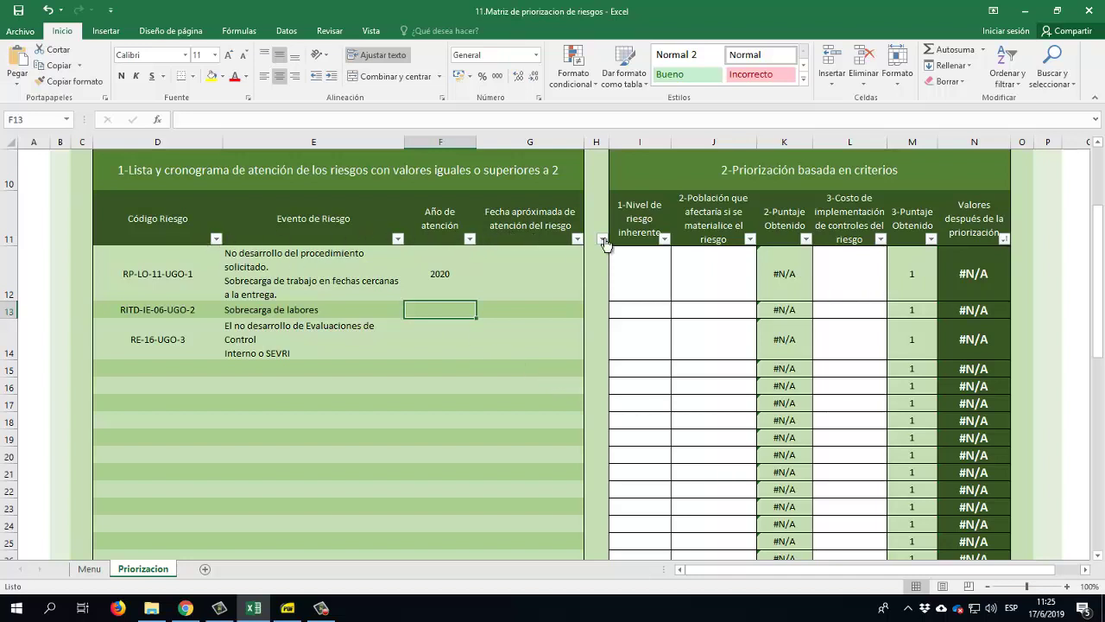
Enter 2020 as the Año de atención for risk RITD-IE-06-UGO-2 in cell F13.
click(472, 240)
click(471, 240)
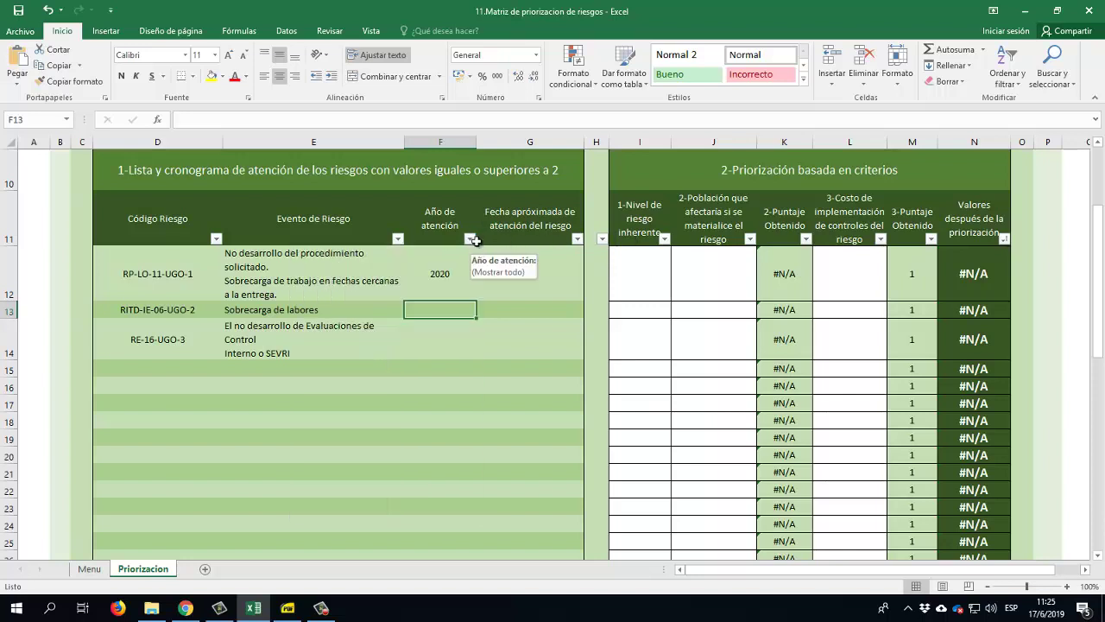
double_click(434, 310)
text(20)
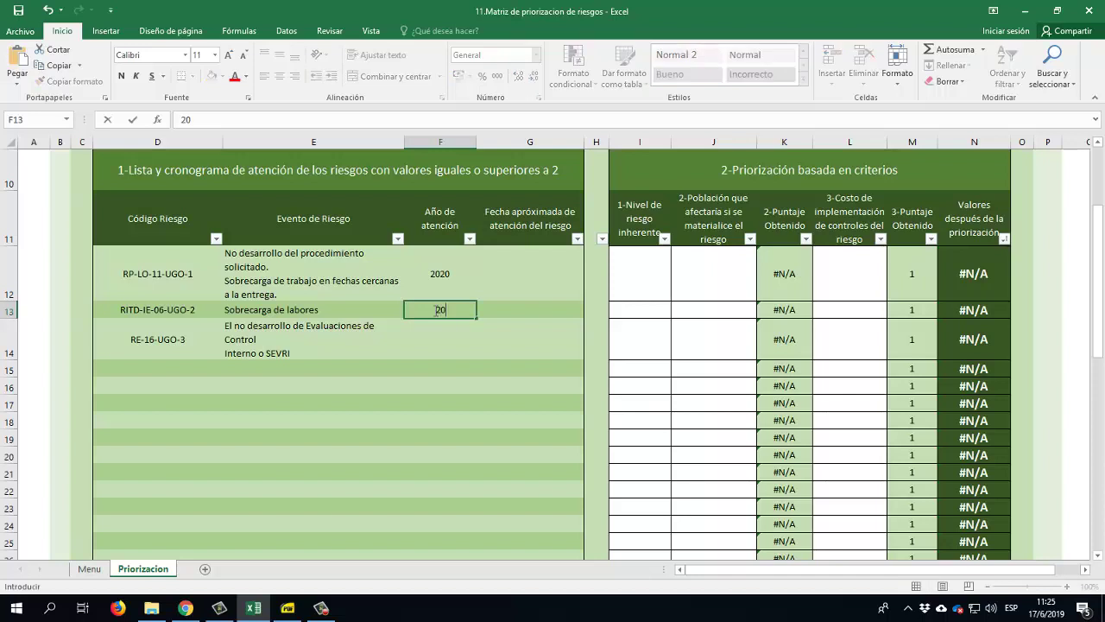
text(20)
click(441, 346)
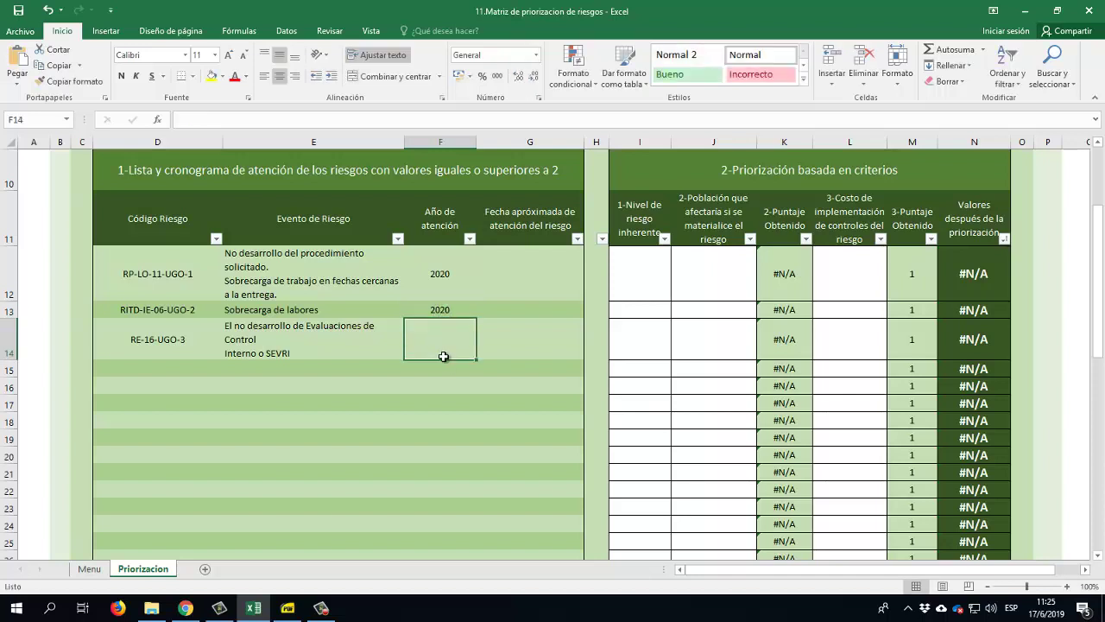
Remove the line break between "Control" and "Interno o SEVRI" in the event description in cell E14.
double_click(326, 346)
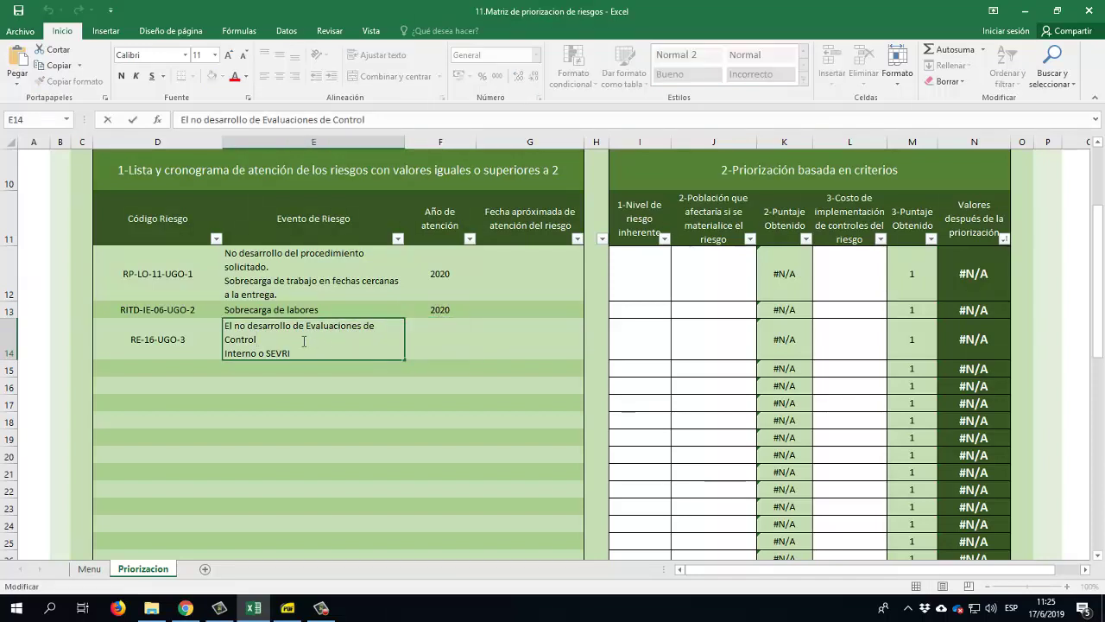
key(Delete)
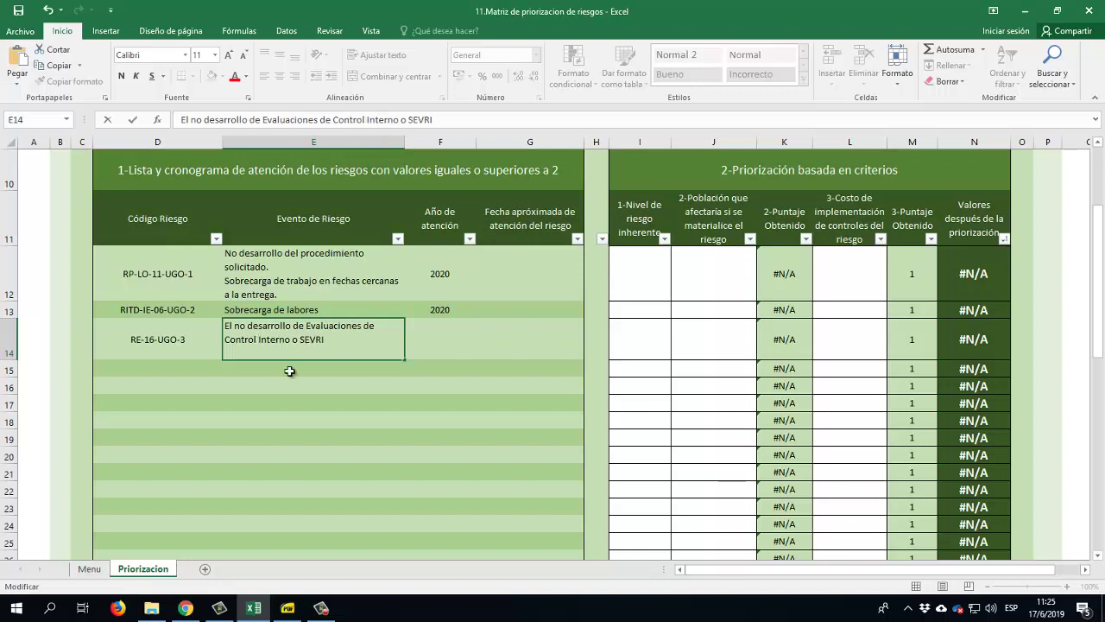
click(290, 371)
Enter 2020 as the Año de atención for risk RE-16-UGO-3 in cell F14.
click(436, 333)
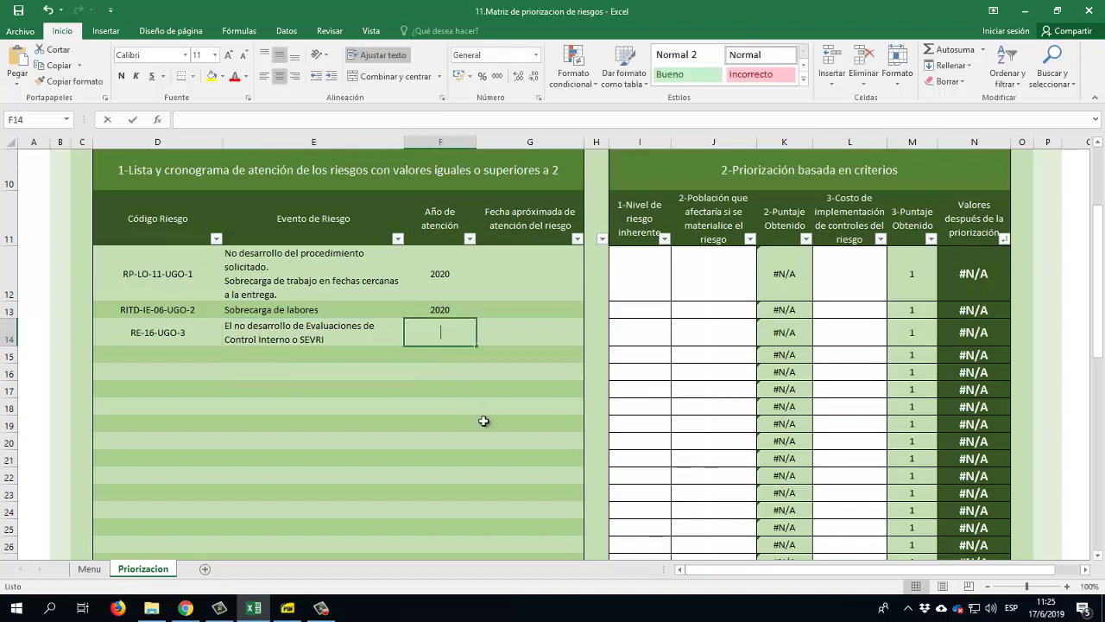
text(2020)
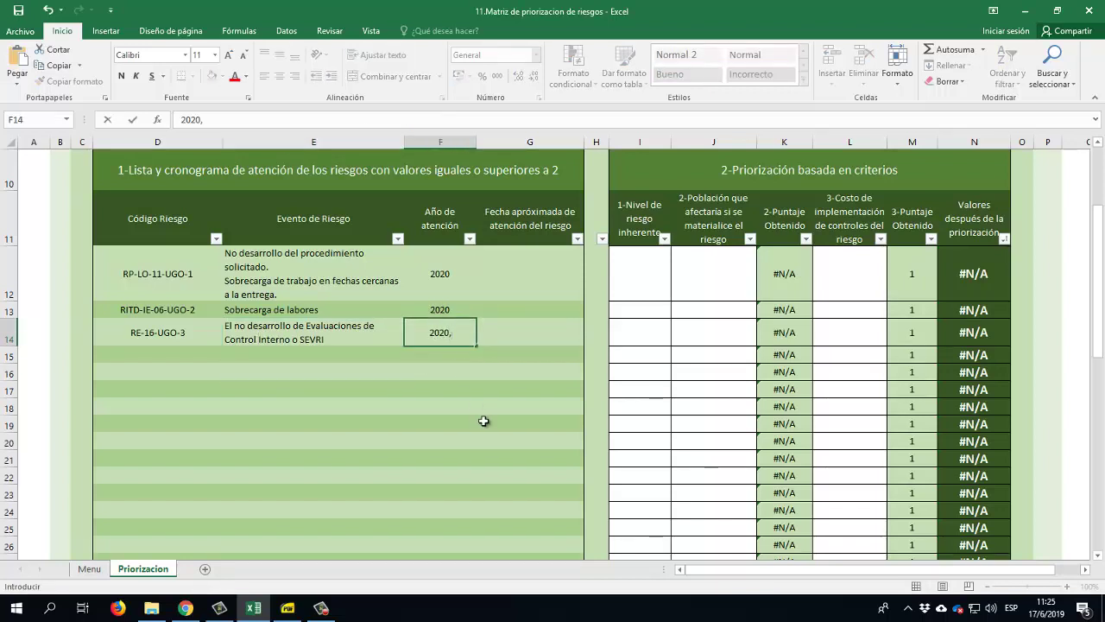
click(478, 423)
Enter 2/2/2020 as the Fecha apróximada de atención for risk RP-LO-11-UGO-1 in cell G12.
click(509, 264)
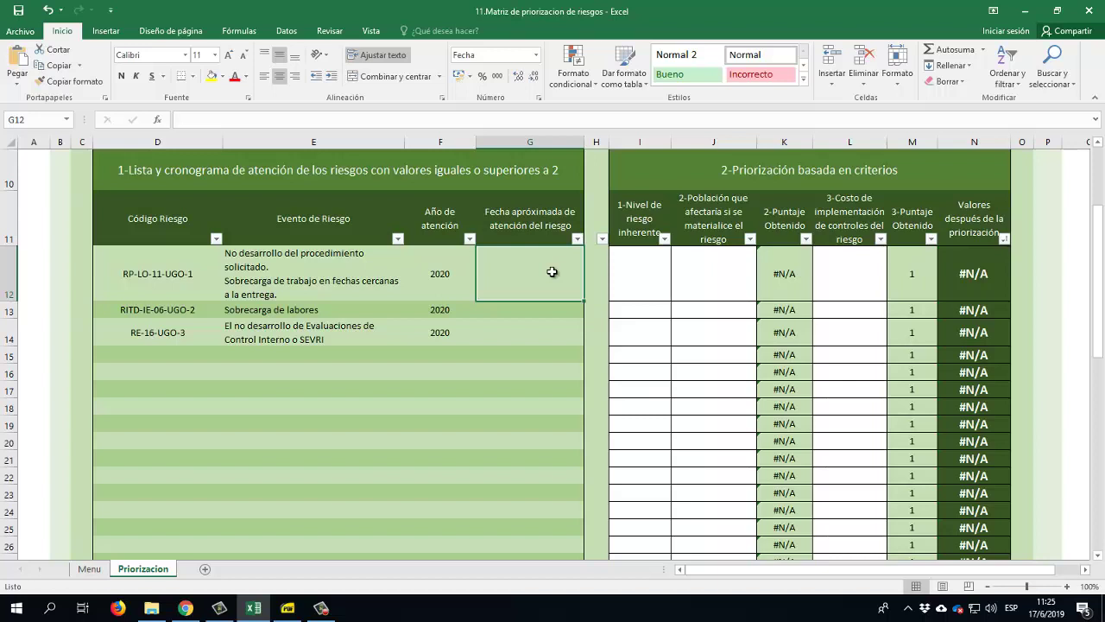
text(02)
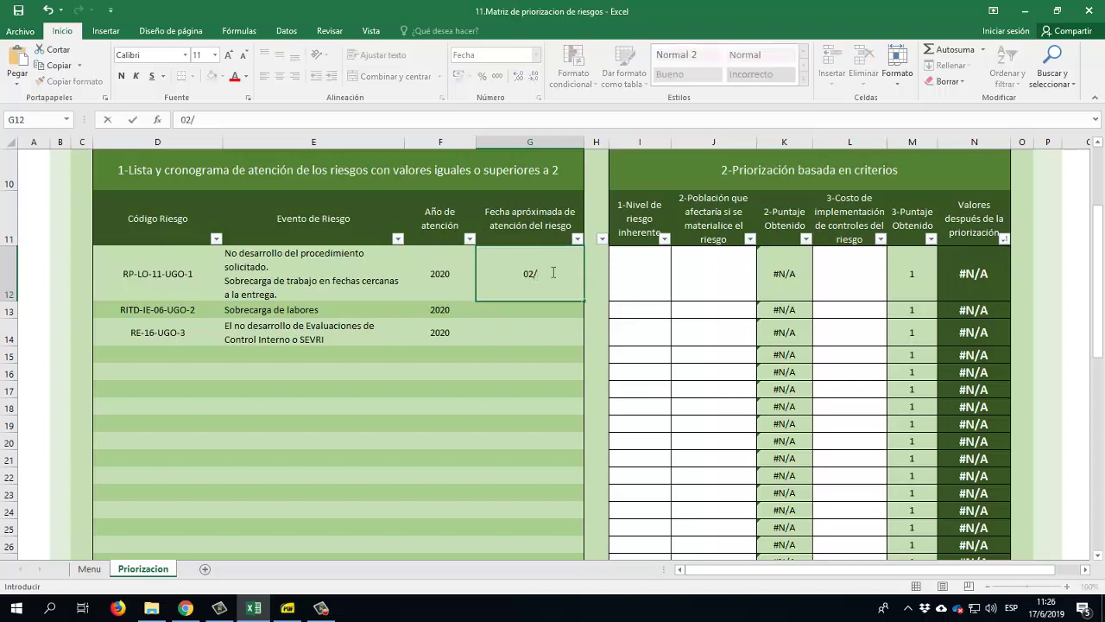
text(/02/200)
key(BackSpace)
text(20)
key(Return)
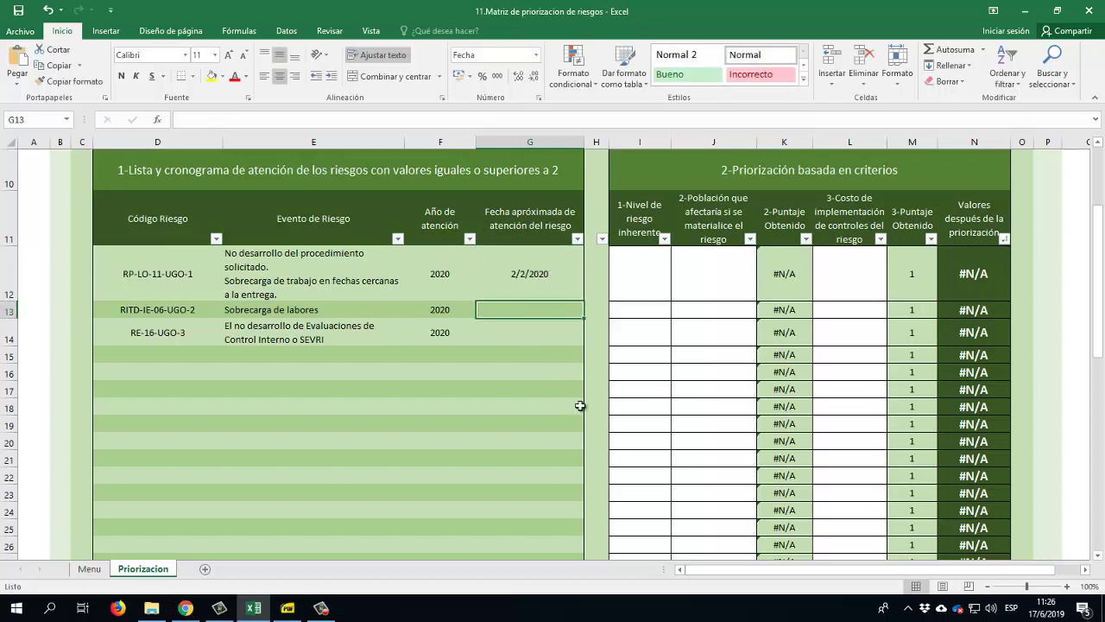
Enter 02/02/2020 as the Fecha apróximada de atención for risk RITD-IE-06-UGO-2 in cell G13.
text(02/)
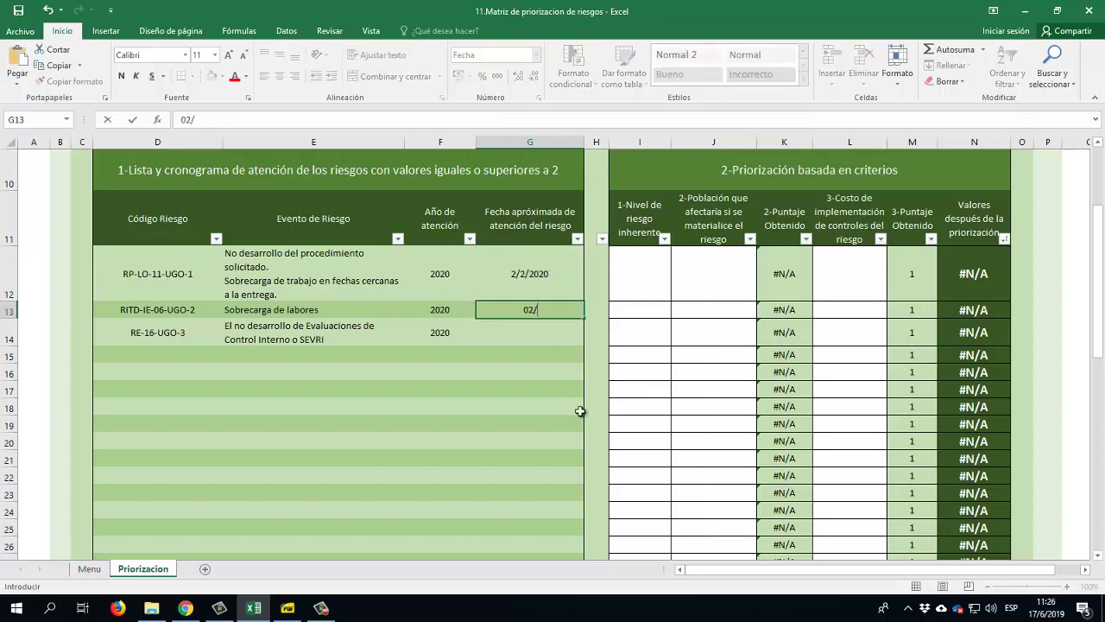
text(02/2020)
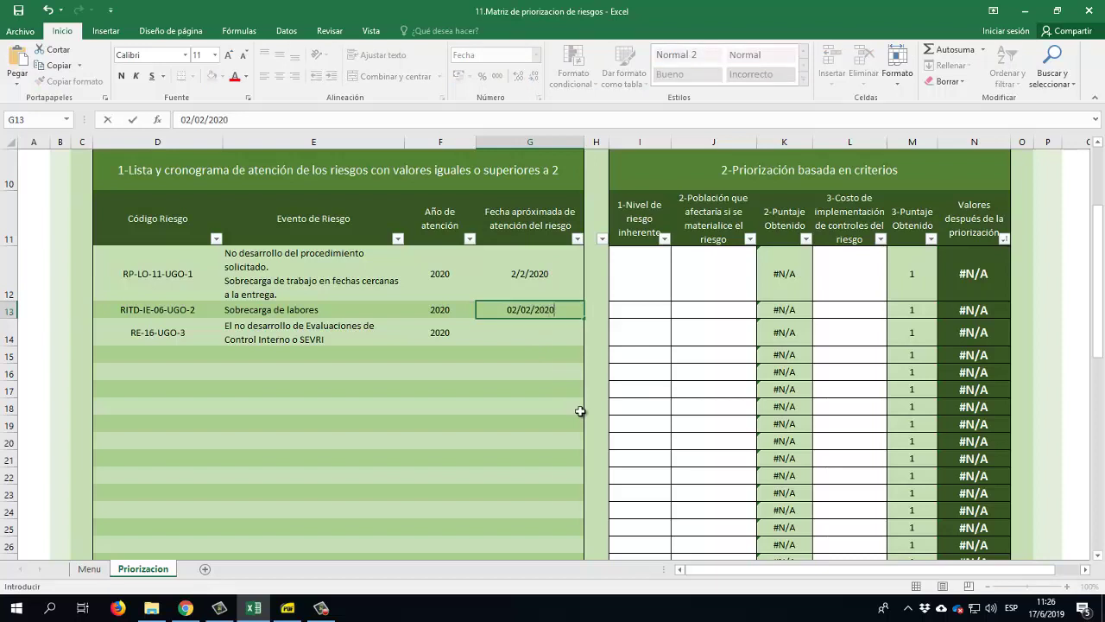
key(Return)
Enter 2/2/2020 as the Fecha apróximada de atención for risk RE-16-UGO-3 in cell G14.
text(022)
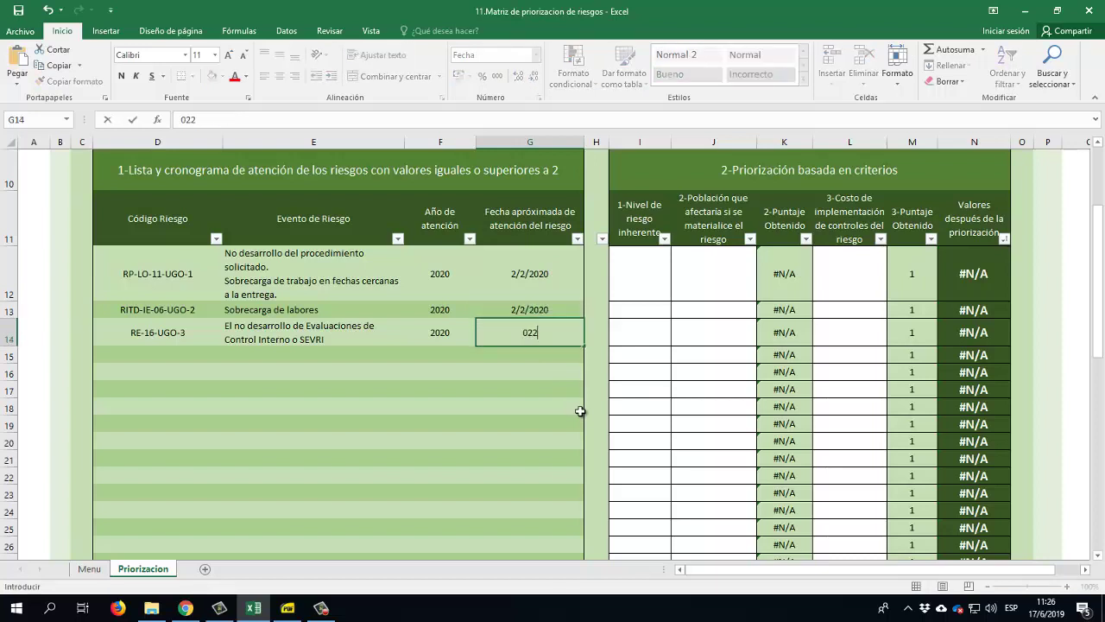
text(/2020)
key(BackSpace)
key(BackSpace)
key(BackSpace)
key(BackSpace)
text(02/2020)
key(Return)
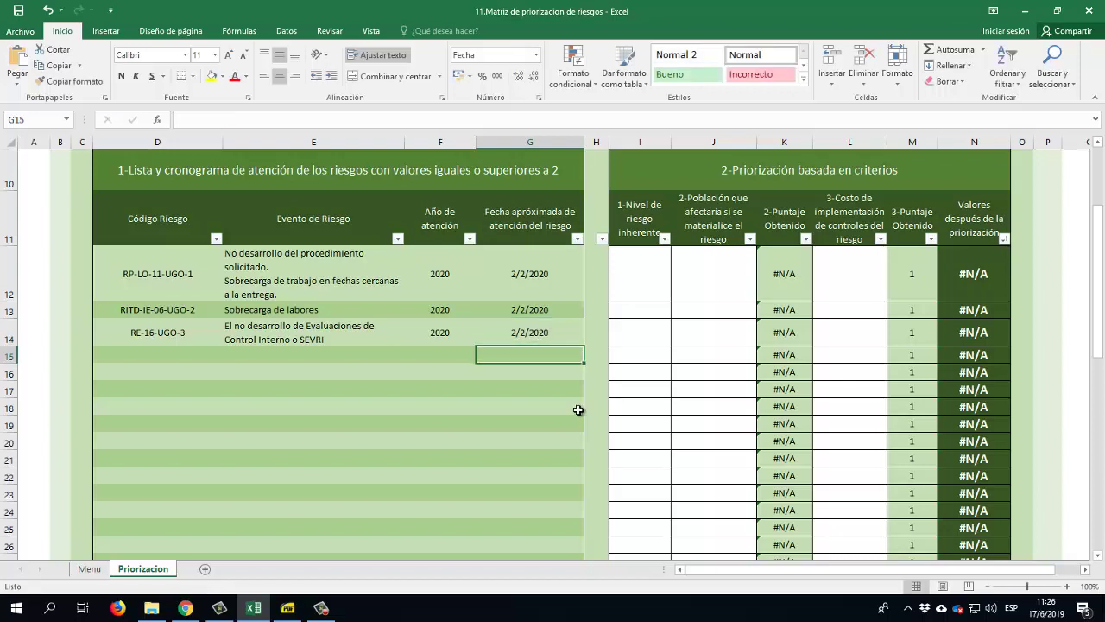
Check the risk levels in the SEVRI report PDF and enter 5 as Nivel de riesgo inherente in cells I12, I13 and I14.
click(639, 266)
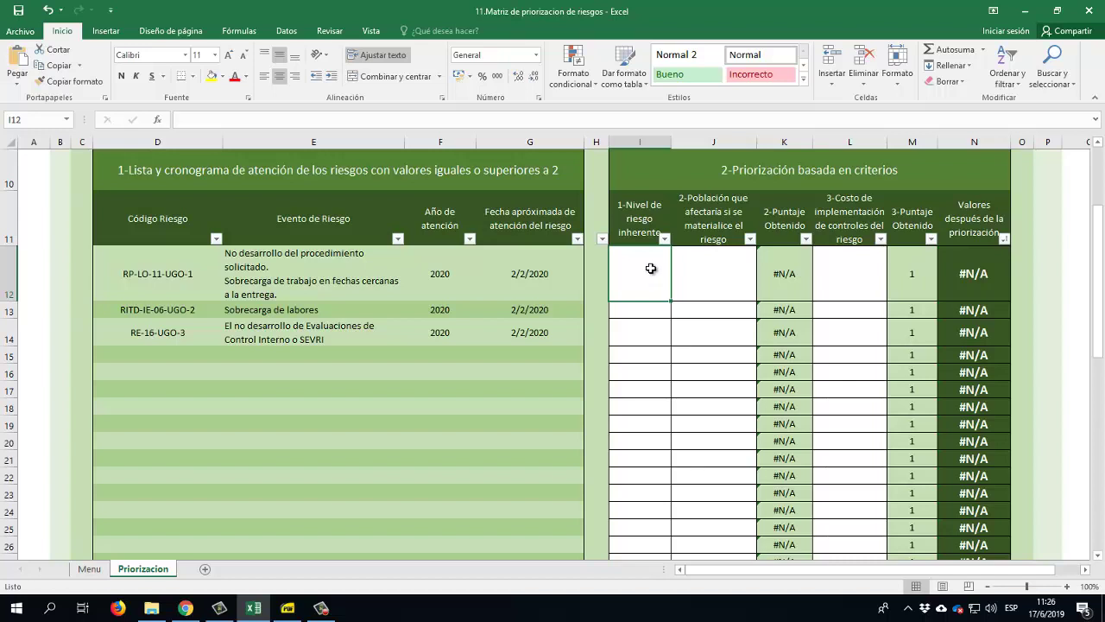
click(288, 609)
click(868, 202)
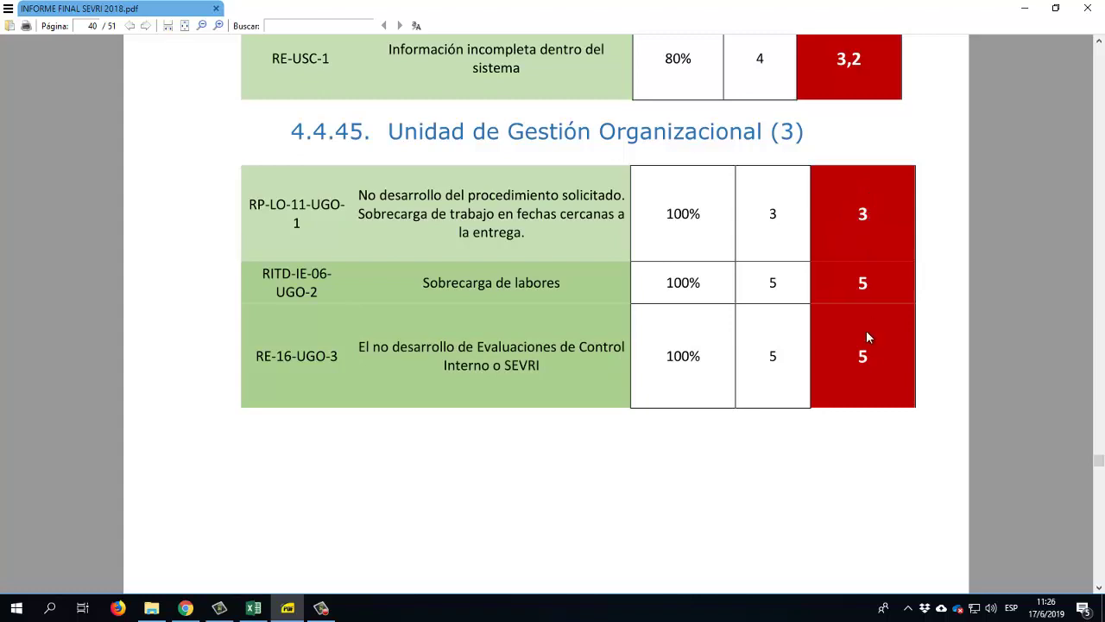
click(253, 608)
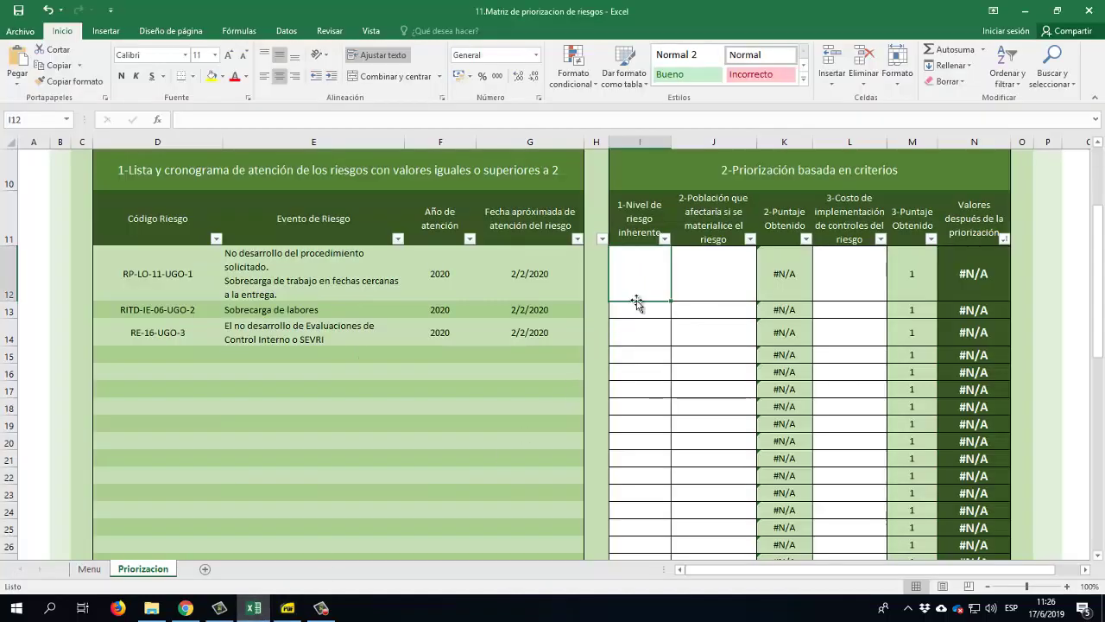
text(5)
key(Return)
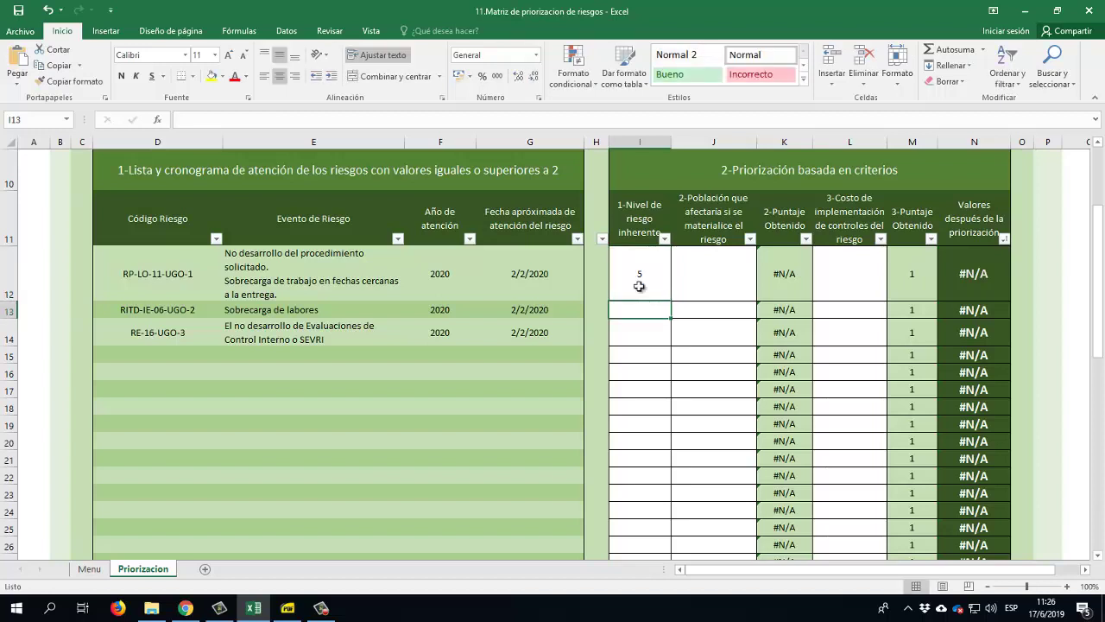
text(5)
key(Return)
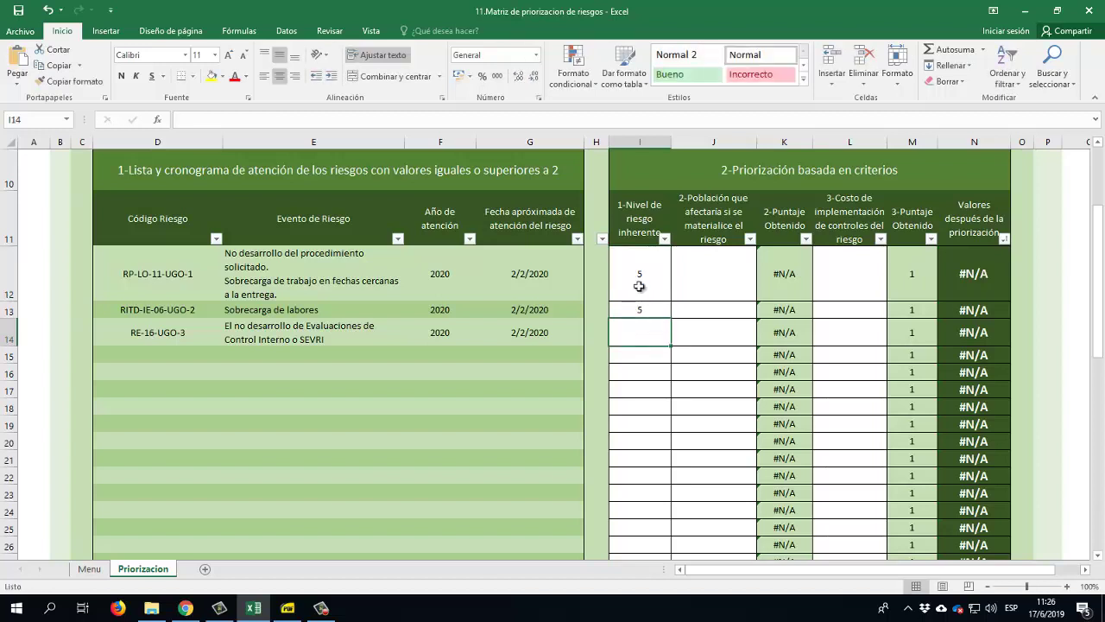
text(5)
key(Tab)
key(Up)
key(Up)
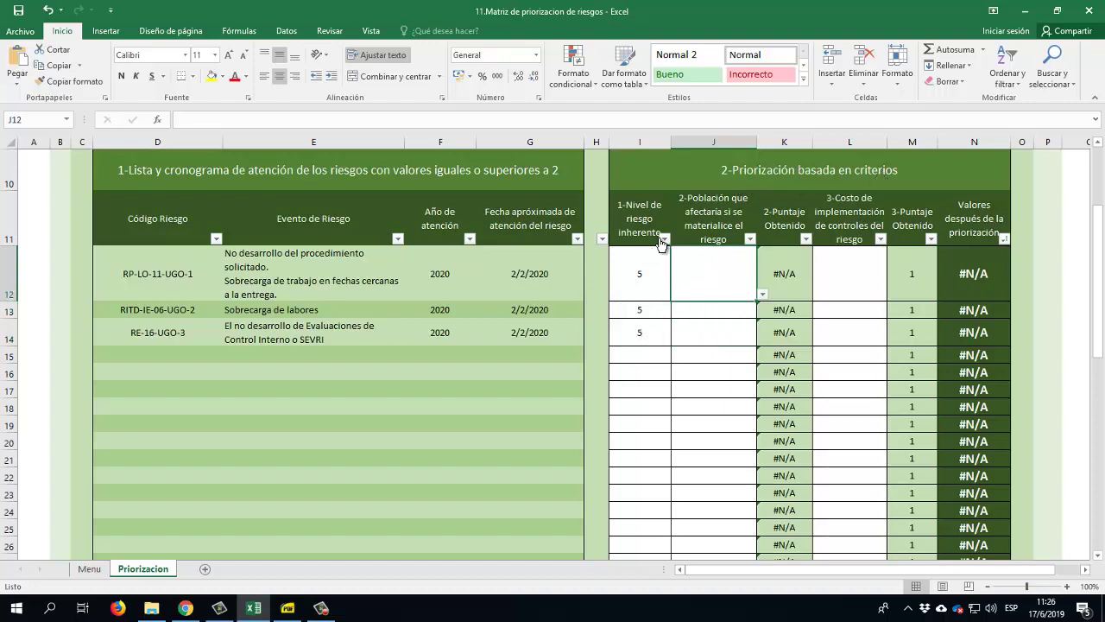
Review the prioritization instructions and set the affected population for risk RP-LO-11-UGO-1 in cell J12 to Funcionarios.
scroll(710, 272, up, 3)
click(213, 213)
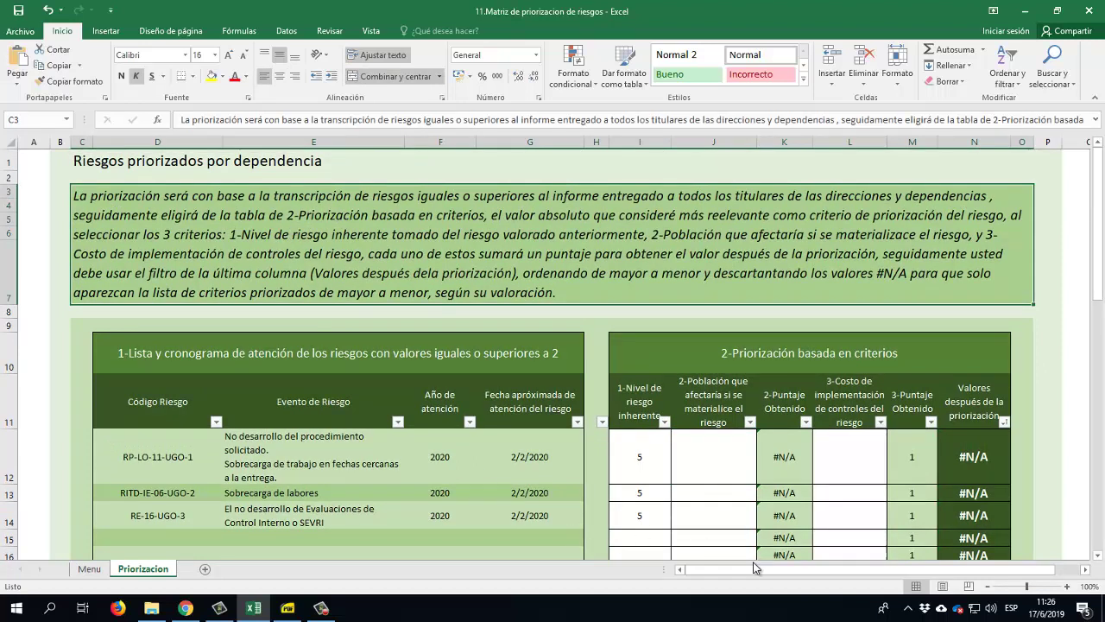
scroll(688, 407, down, 1)
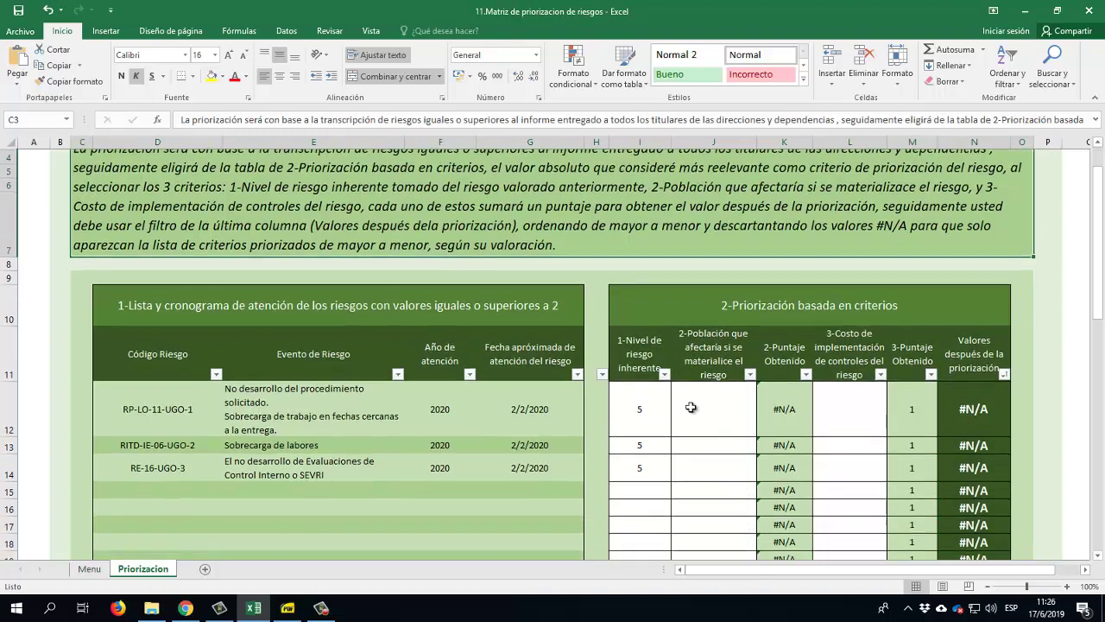
scroll(746, 408, down, 2)
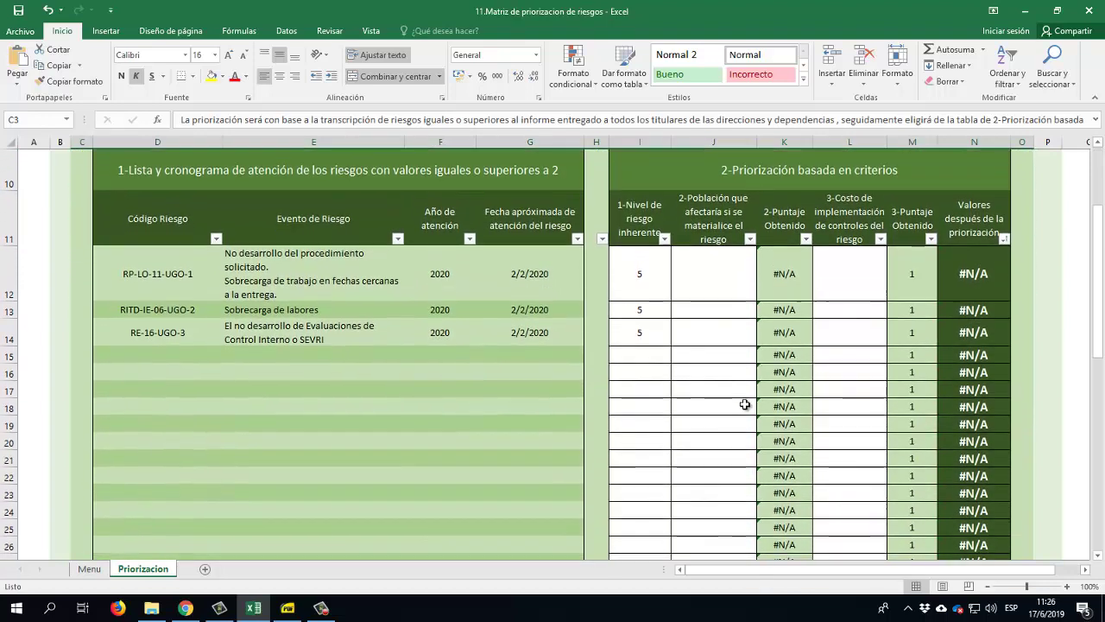
click(708, 276)
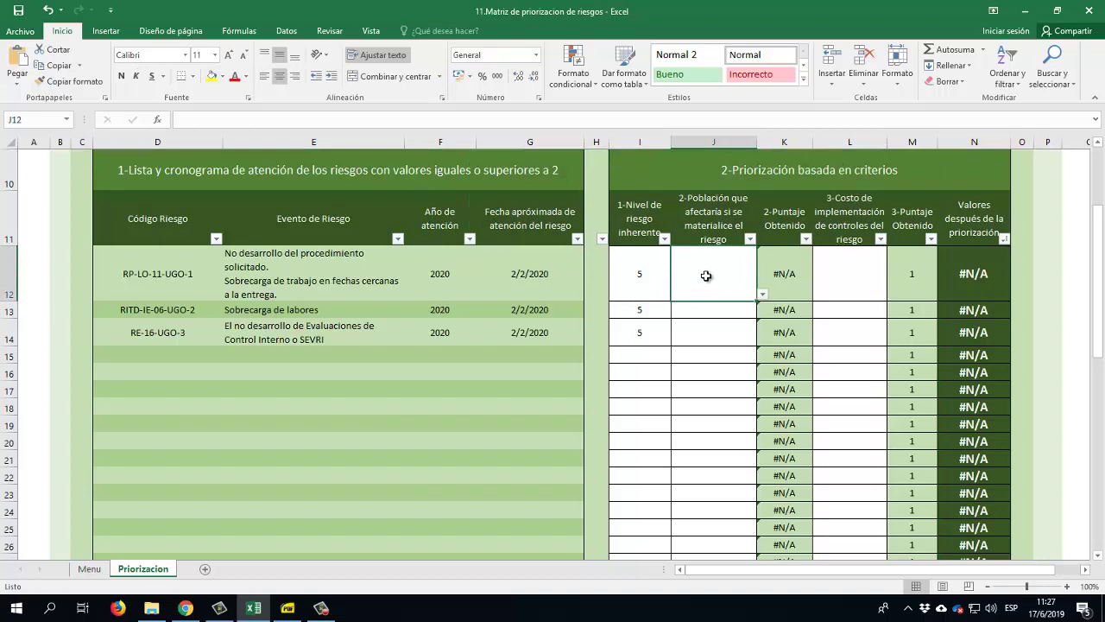
click(757, 294)
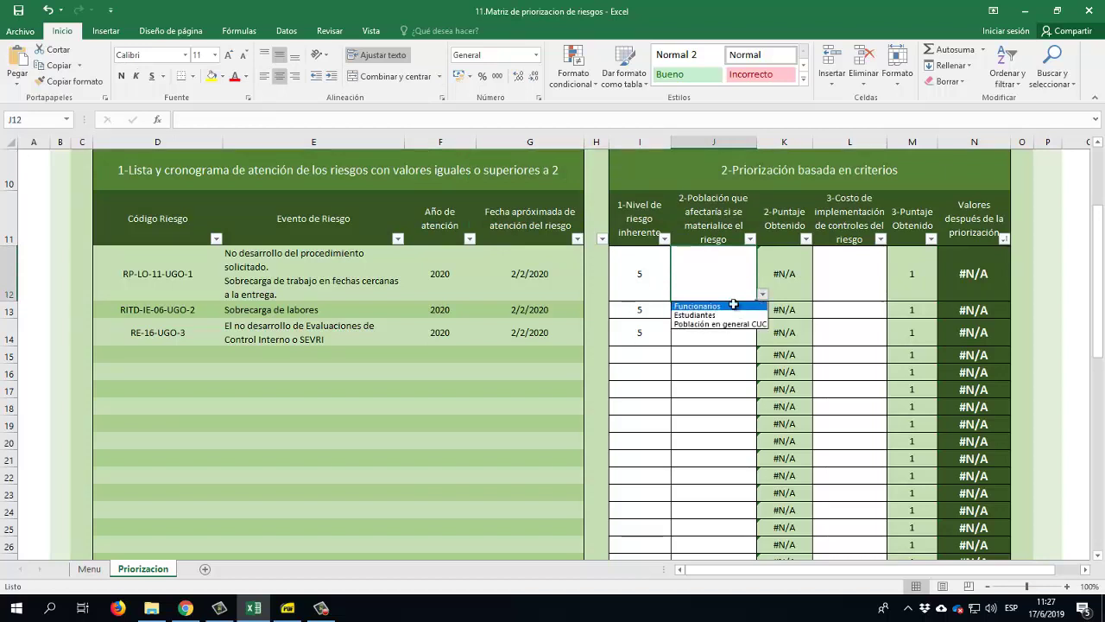
click(733, 306)
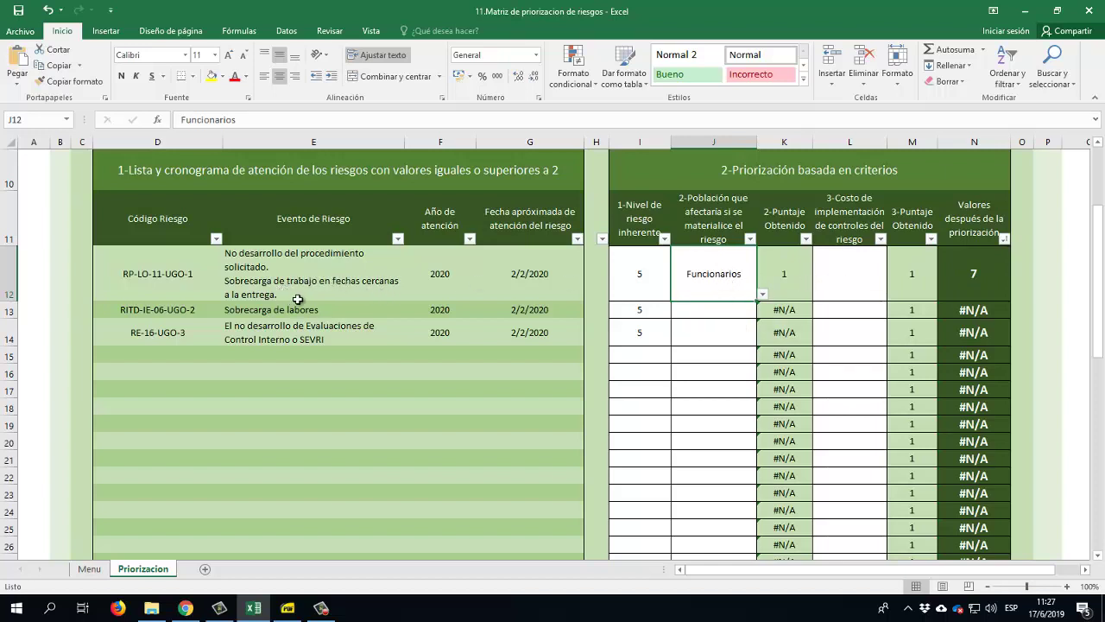
Try the control costs 0, < 500,000, >500,000 y <1,000,000 and >10,000,000 in turn for risk RP-LO-11-UGO-1 in cell L12.
click(857, 285)
click(894, 296)
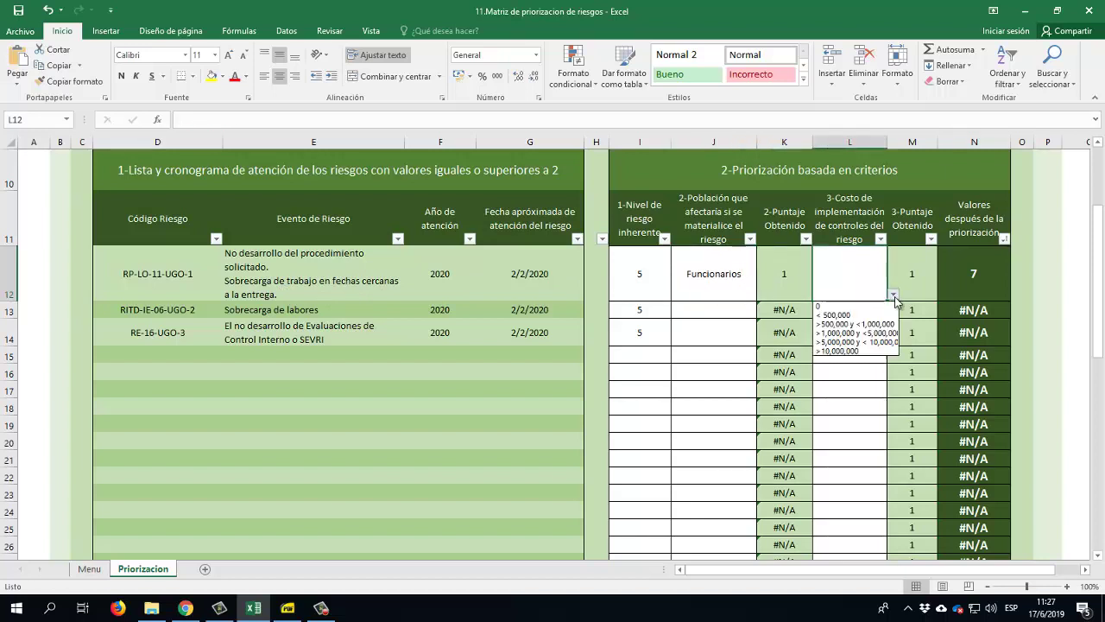
click(846, 305)
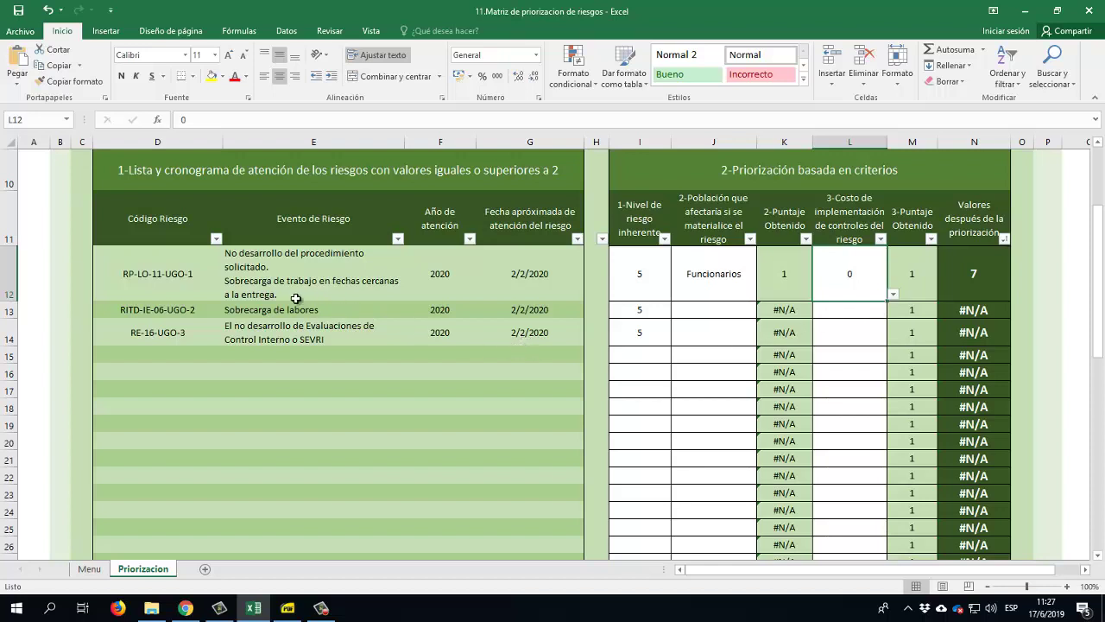
click(894, 294)
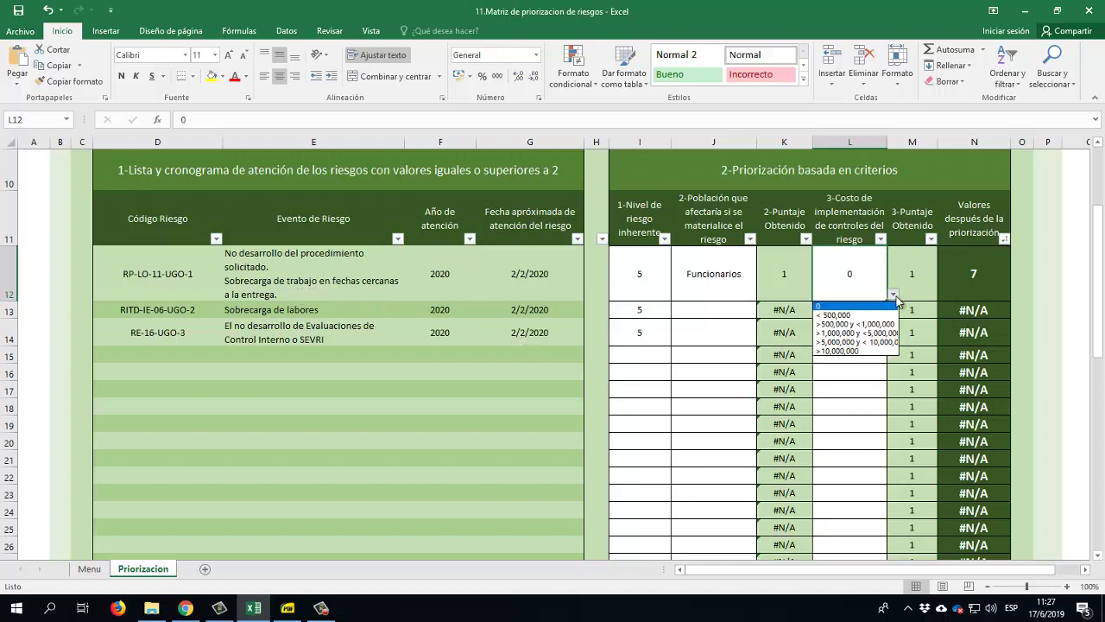
click(846, 315)
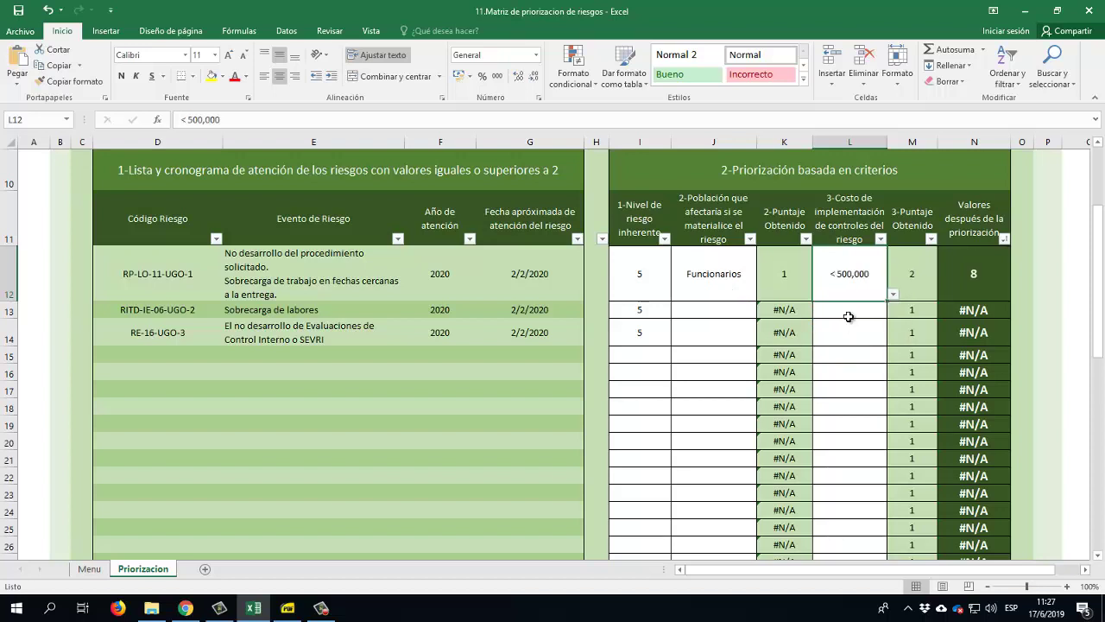
click(894, 295)
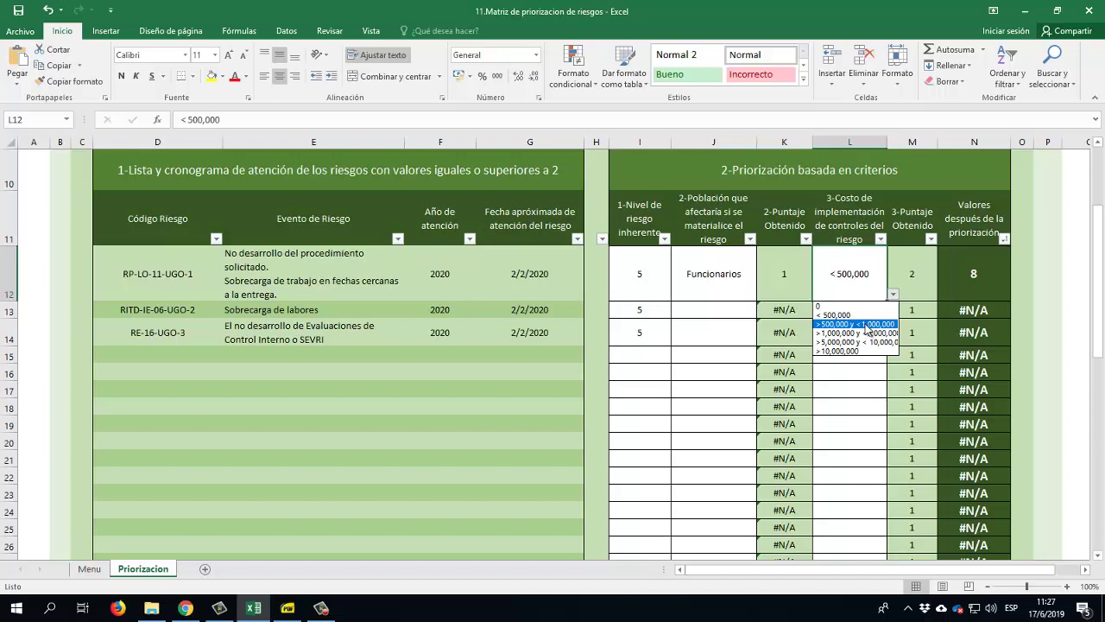
click(867, 325)
click(894, 294)
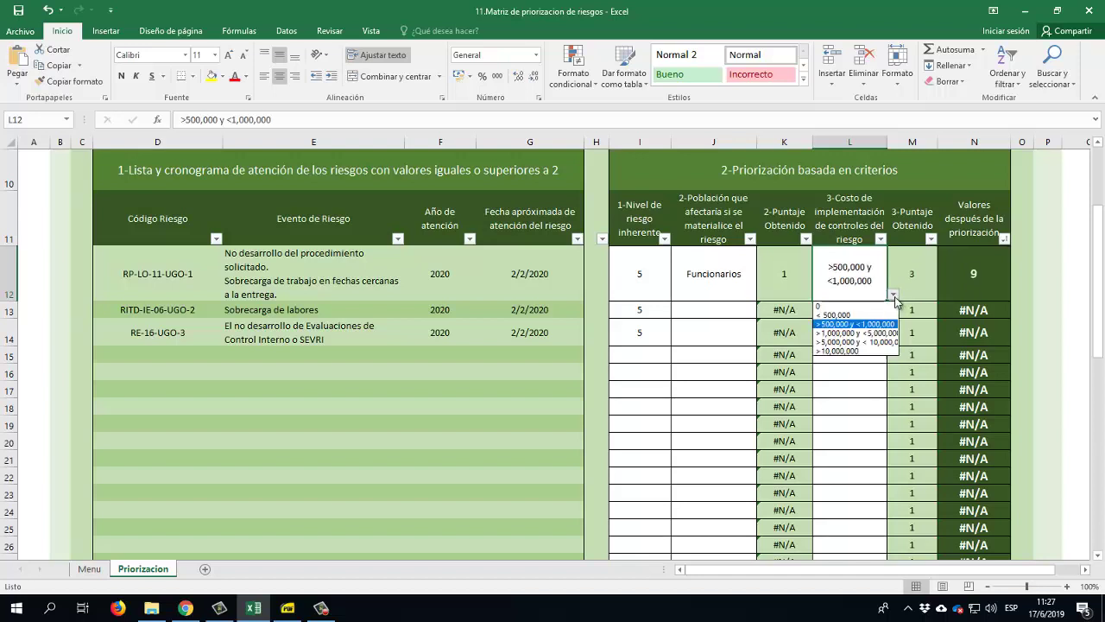
click(851, 351)
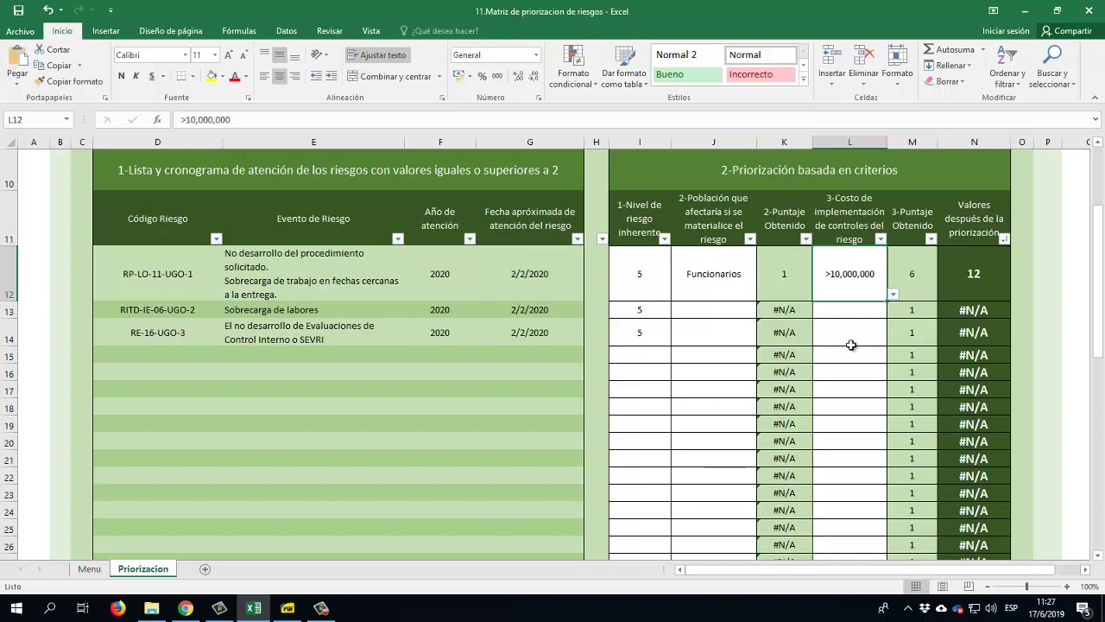
Set the Costo de implementación de controles for risk RP-LO-11-UGO-1 in cell L12 to 0.
click(921, 289)
click(861, 291)
click(893, 293)
click(850, 304)
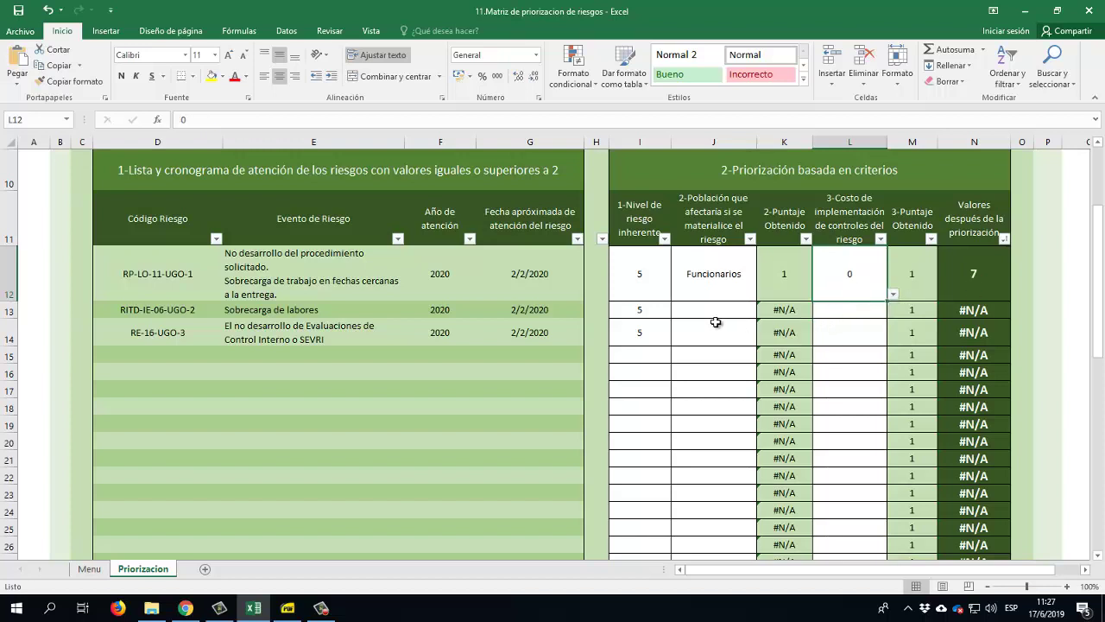
Set risk RITD-IE-06-UGO-2's affected population in J13 to Funcionarios and its control implementation cost in L13 to >5,000,000 y < 10,000,000.
click(685, 316)
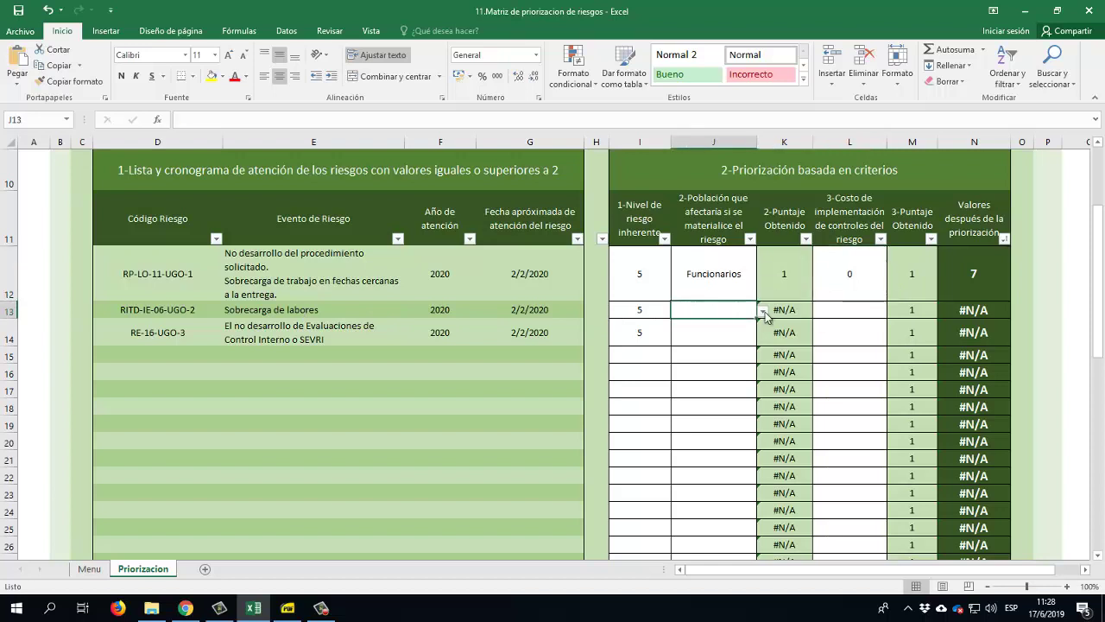
click(764, 310)
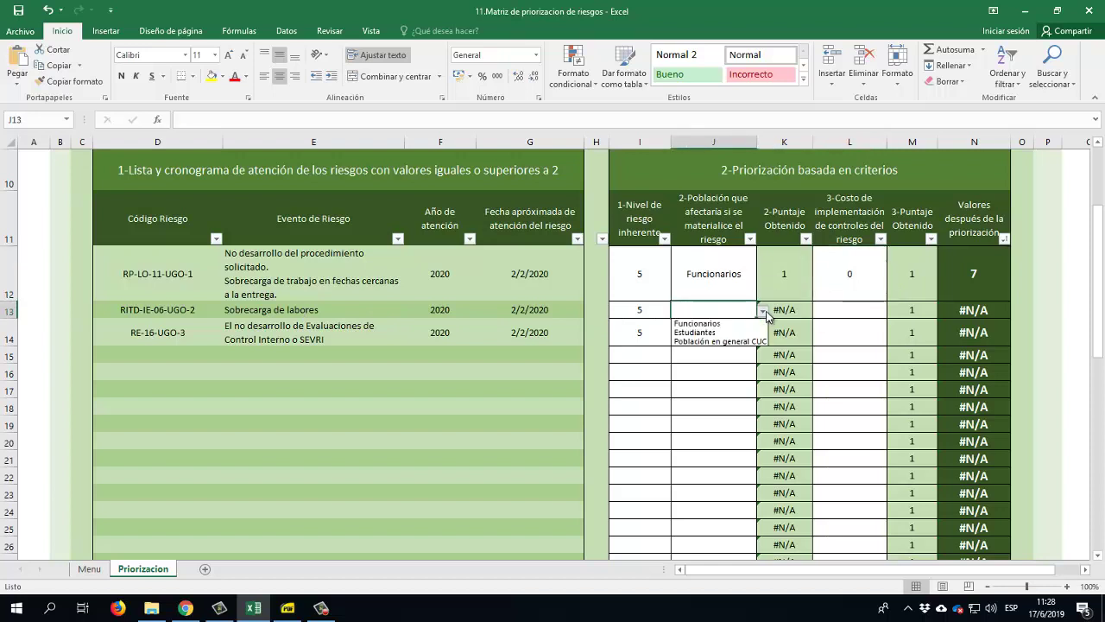
click(735, 324)
click(847, 308)
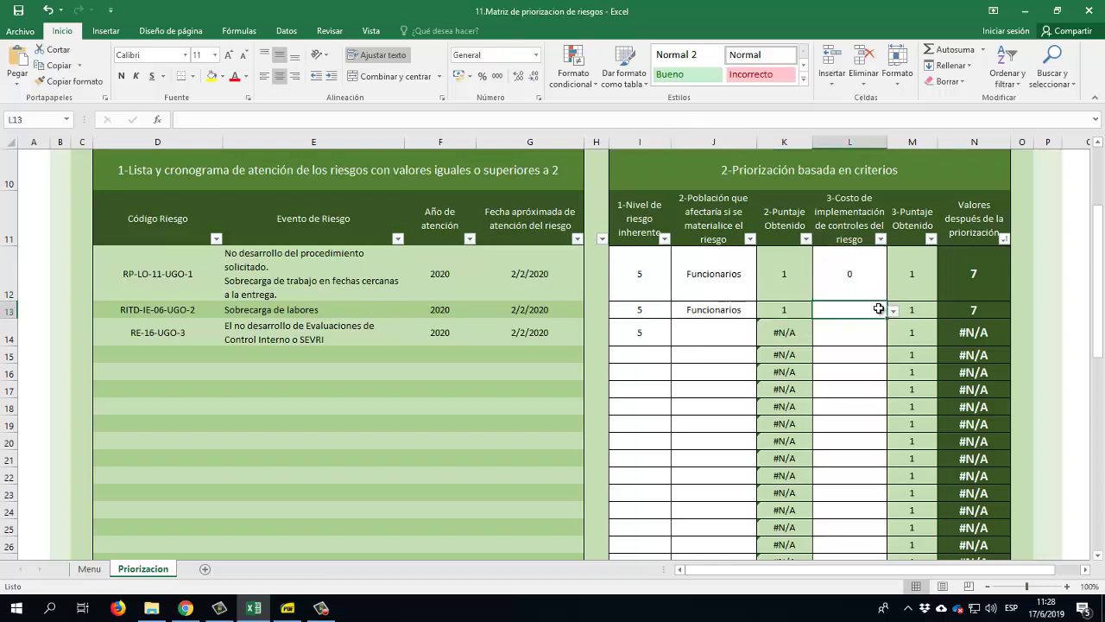
click(892, 311)
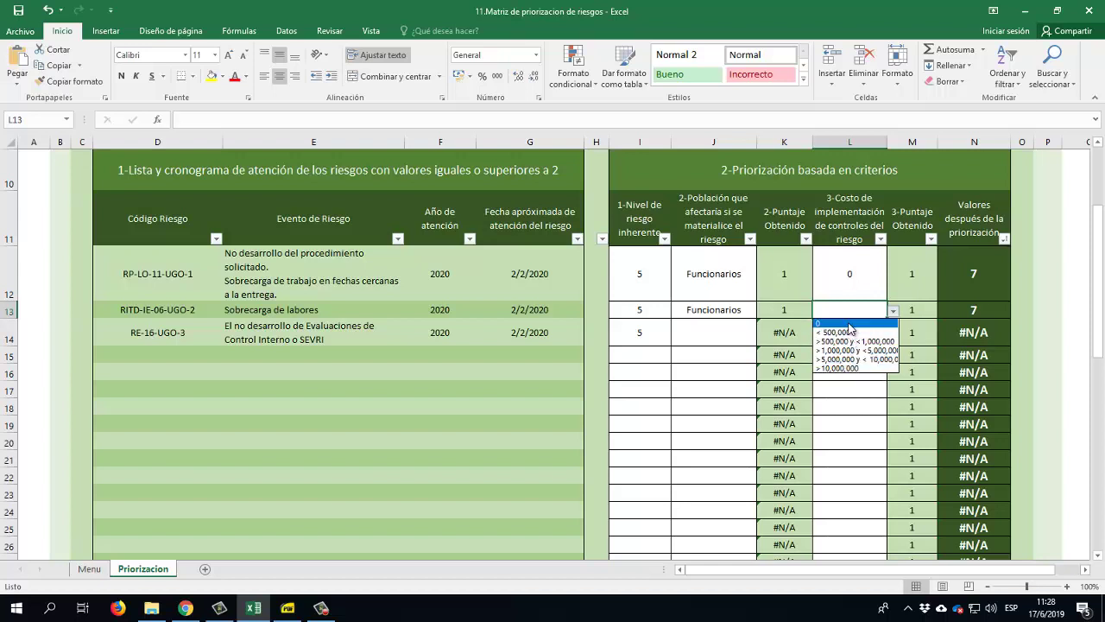
click(842, 361)
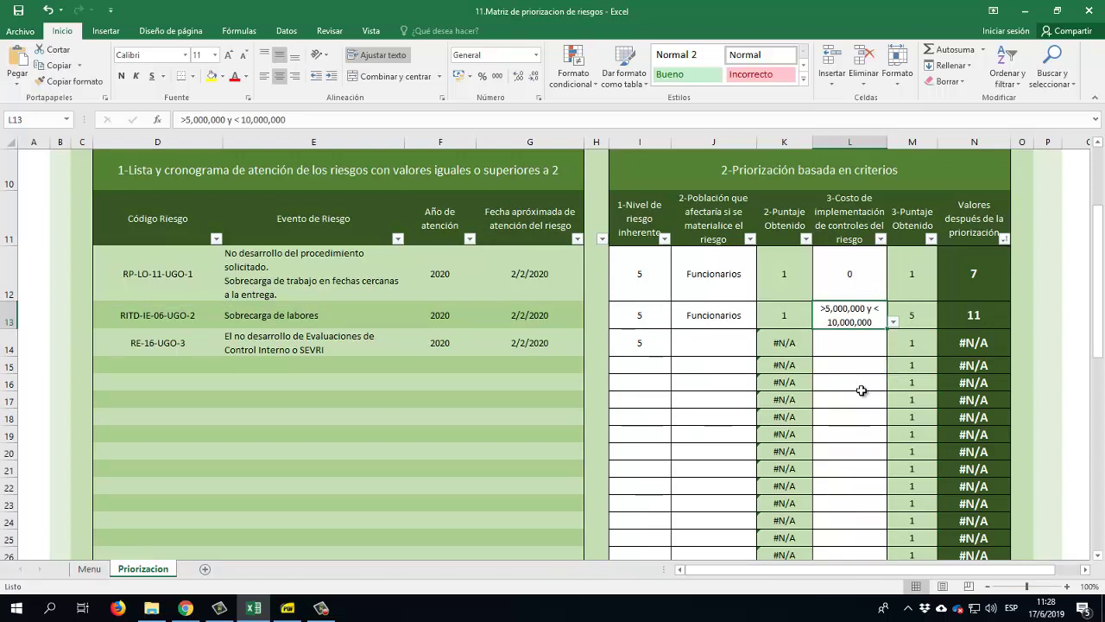
Set risk RE-16-UGO-3's affected population in J14 to Población en general CUC and its control implementation cost in L14 to 0.
click(843, 350)
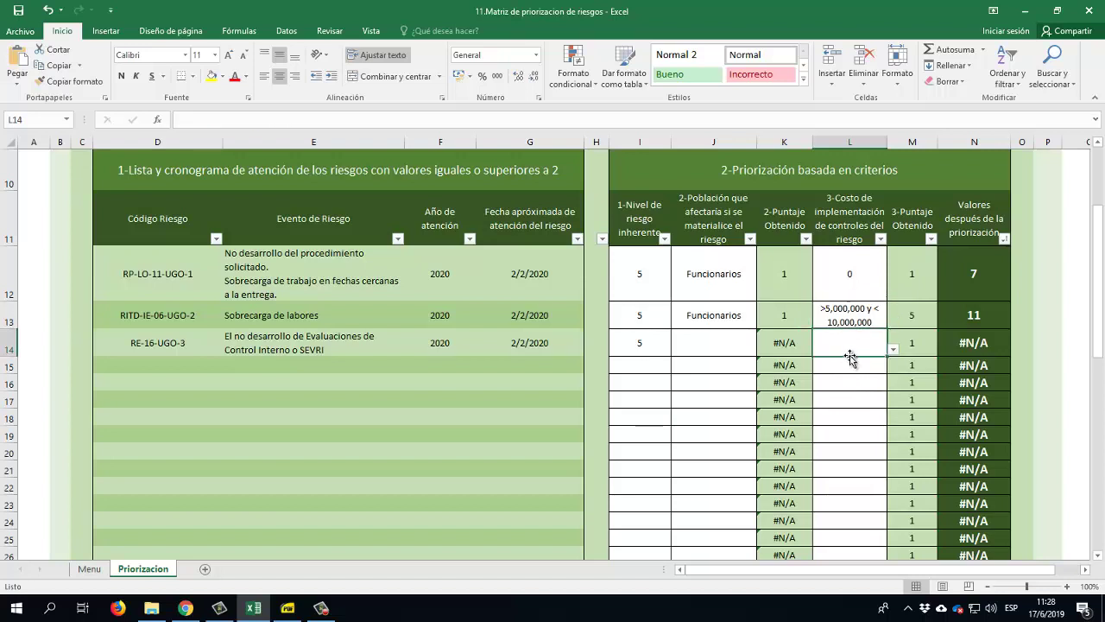
click(722, 340)
click(763, 350)
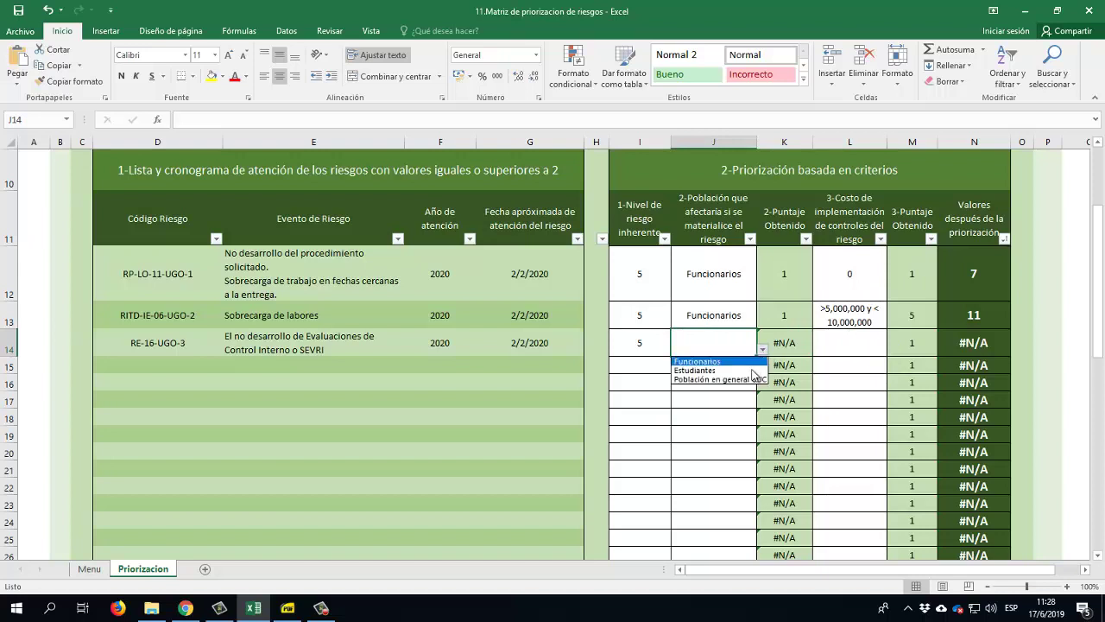
click(747, 380)
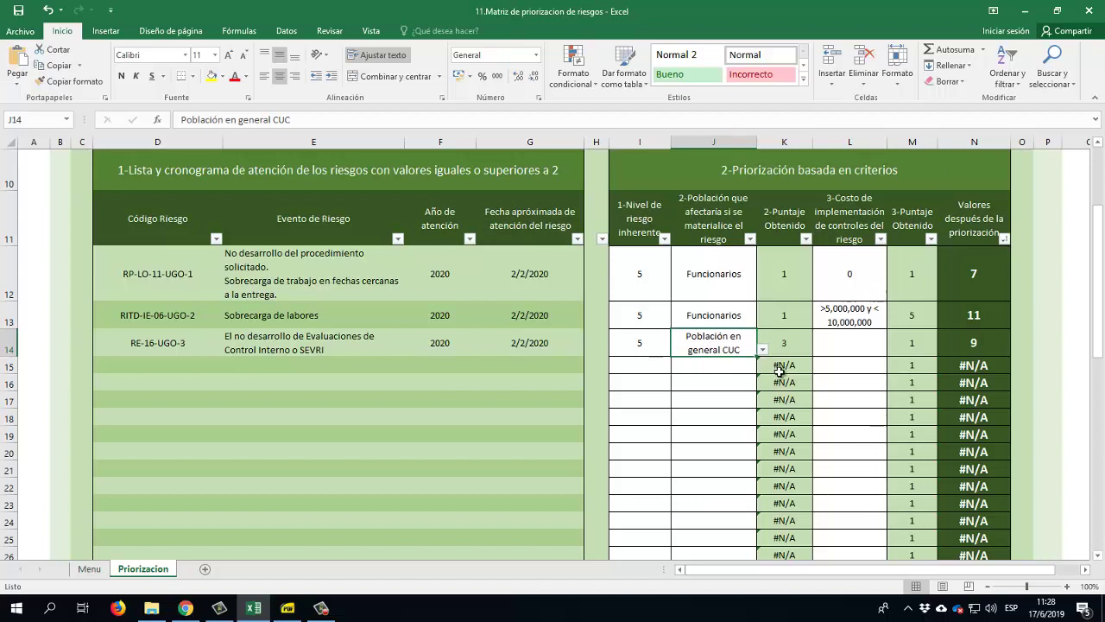
click(852, 345)
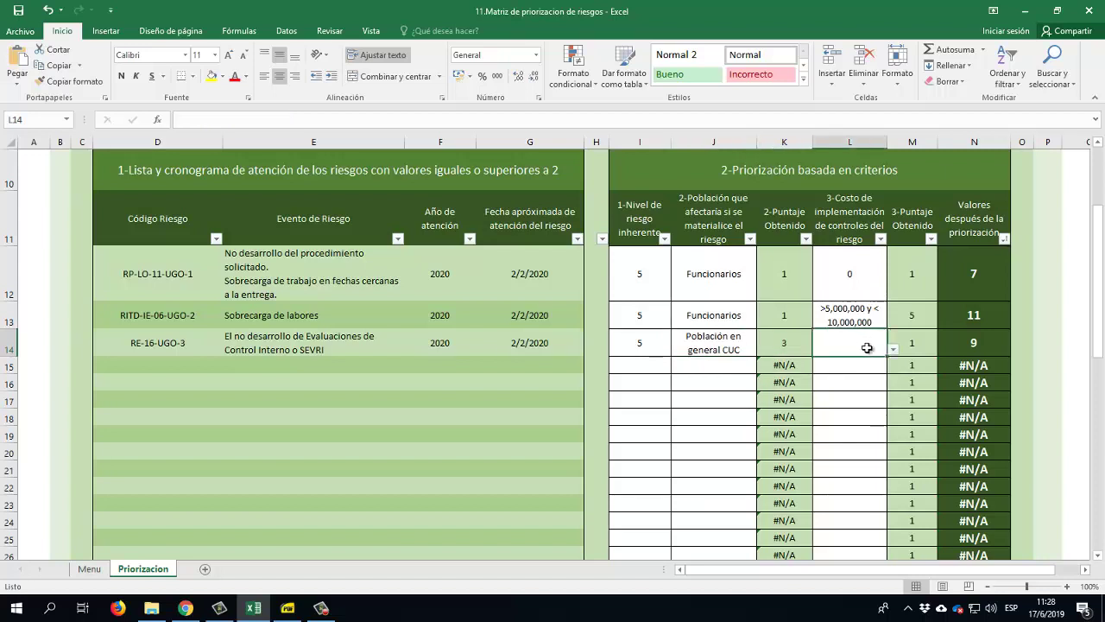
click(894, 351)
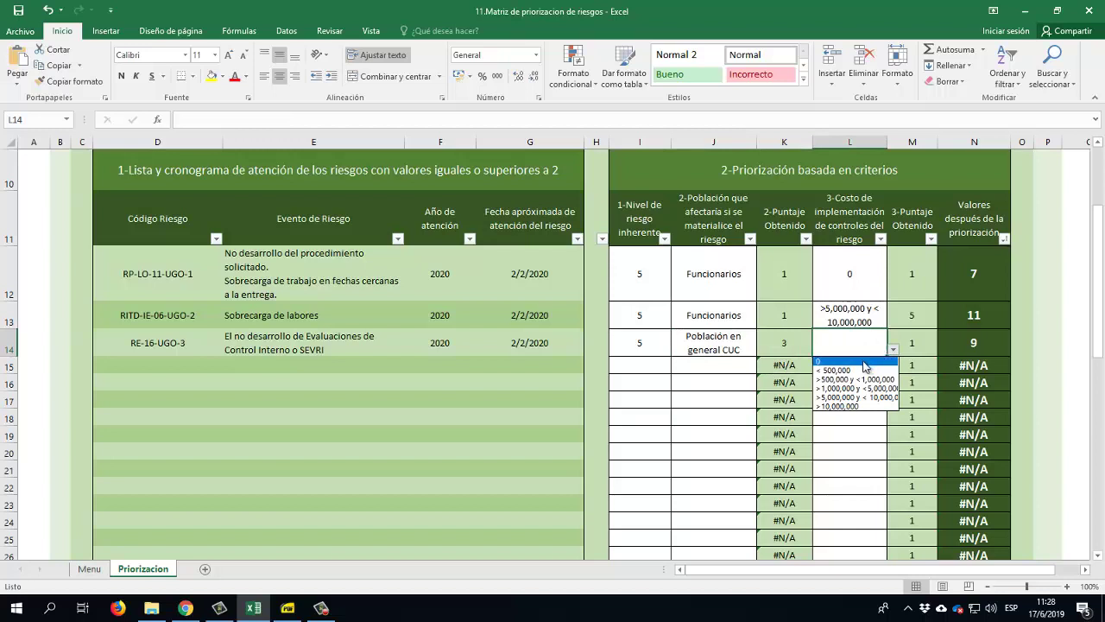
click(862, 361)
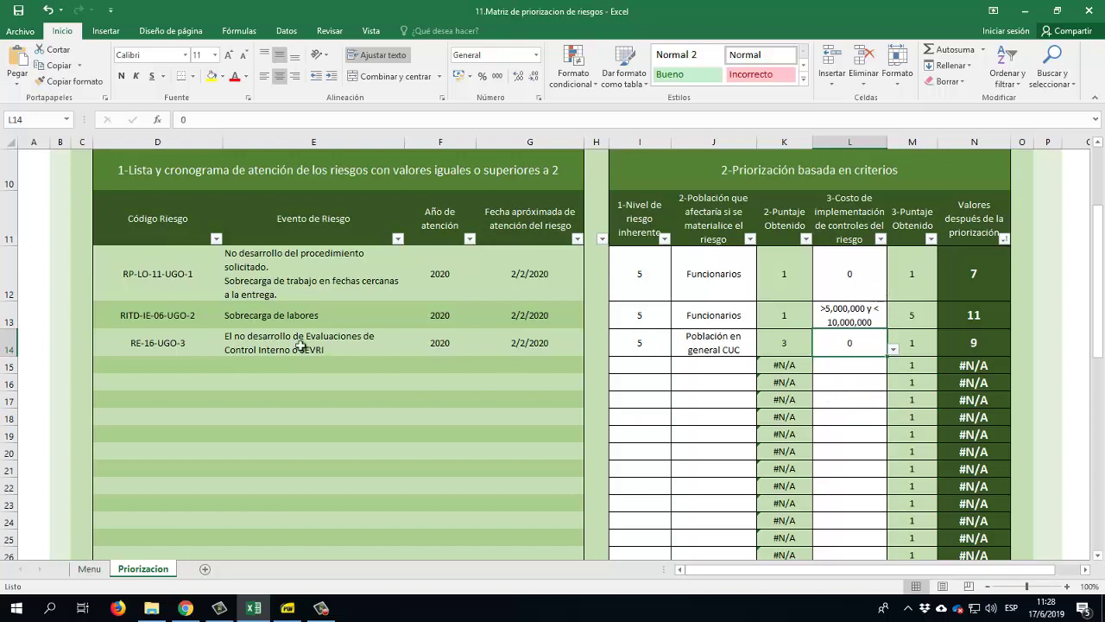
Sort the Valores después de la priorización column from largest to smallest and filter out its #N/A values.
drag(153, 277, 956, 351)
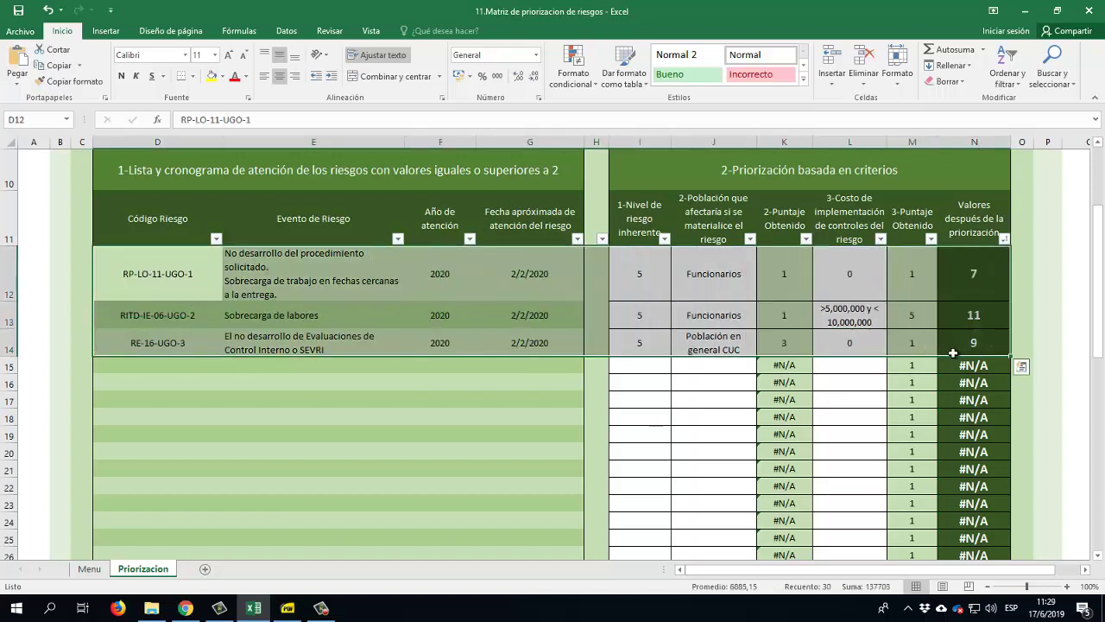
click(930, 395)
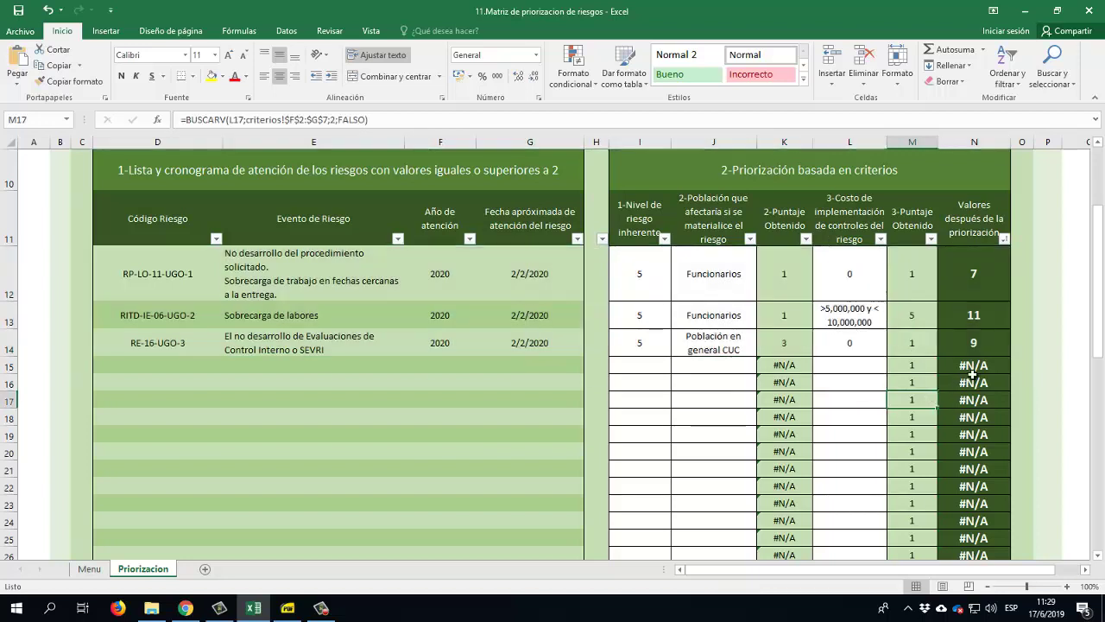
click(966, 367)
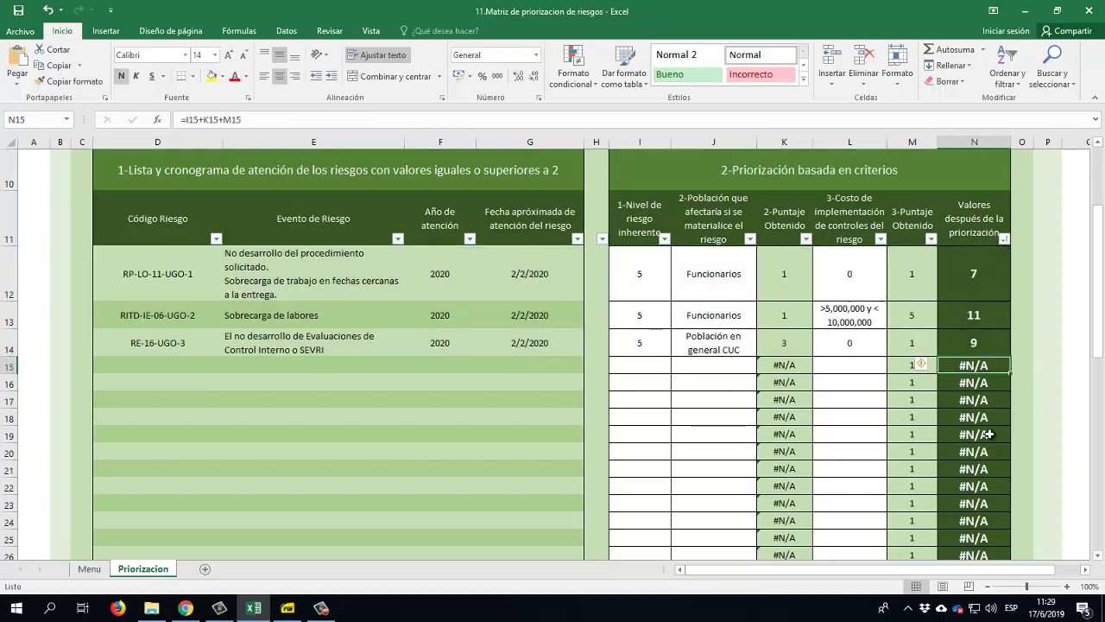
click(1004, 238)
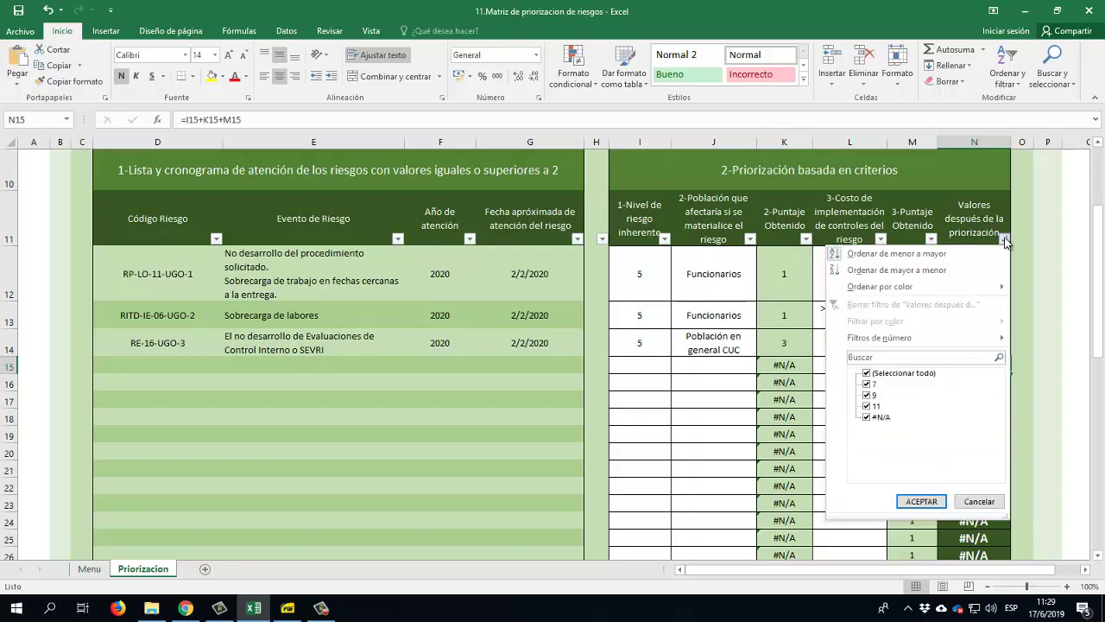
click(944, 271)
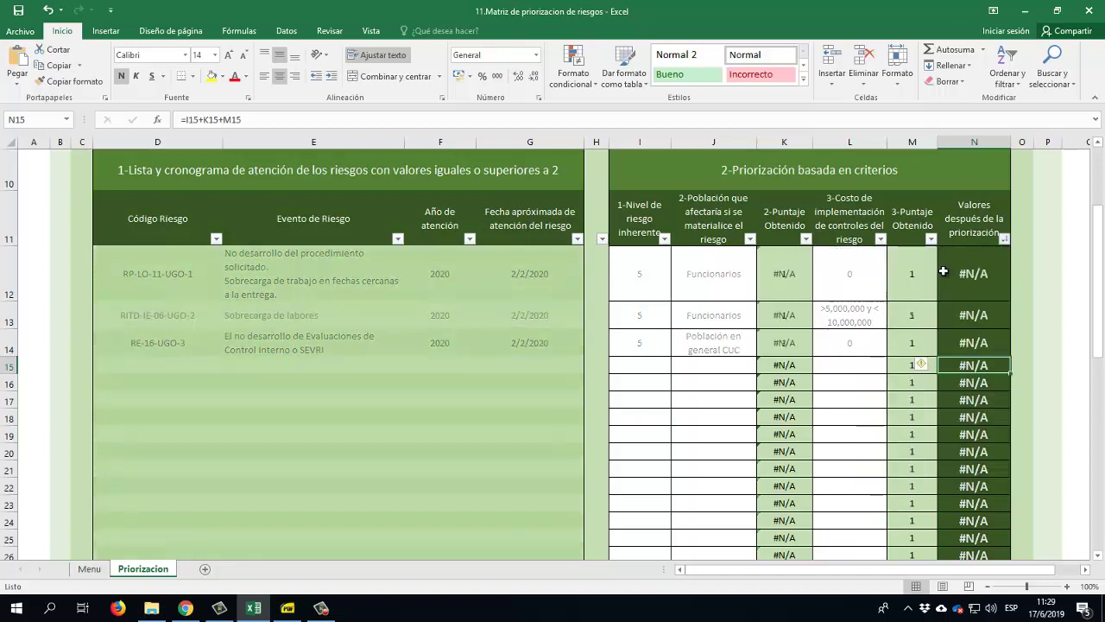
click(1004, 239)
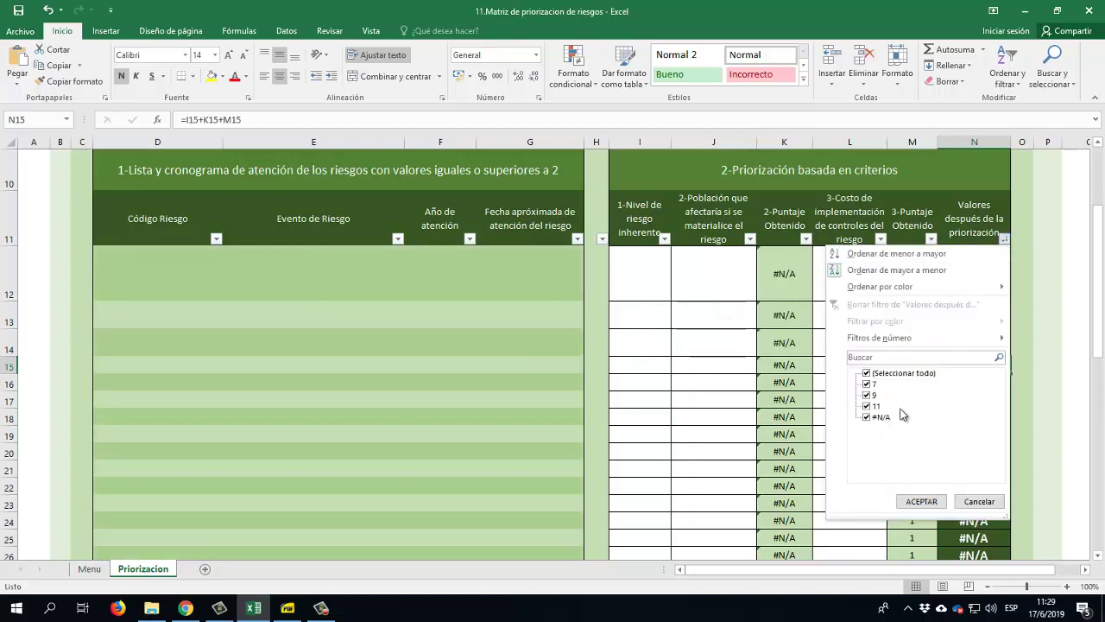
click(868, 418)
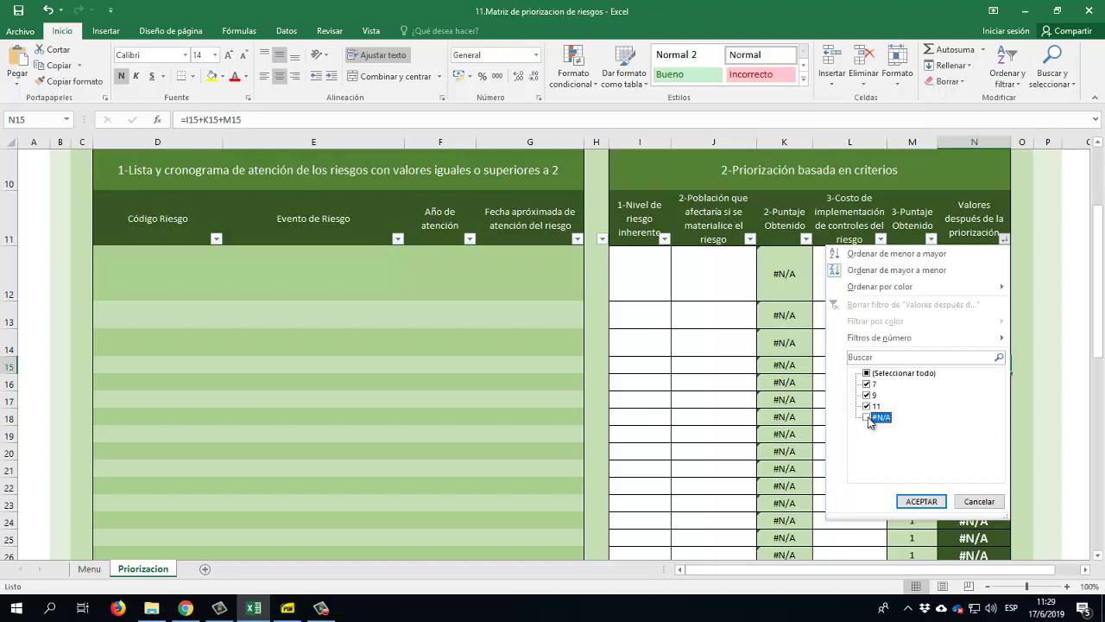
click(921, 502)
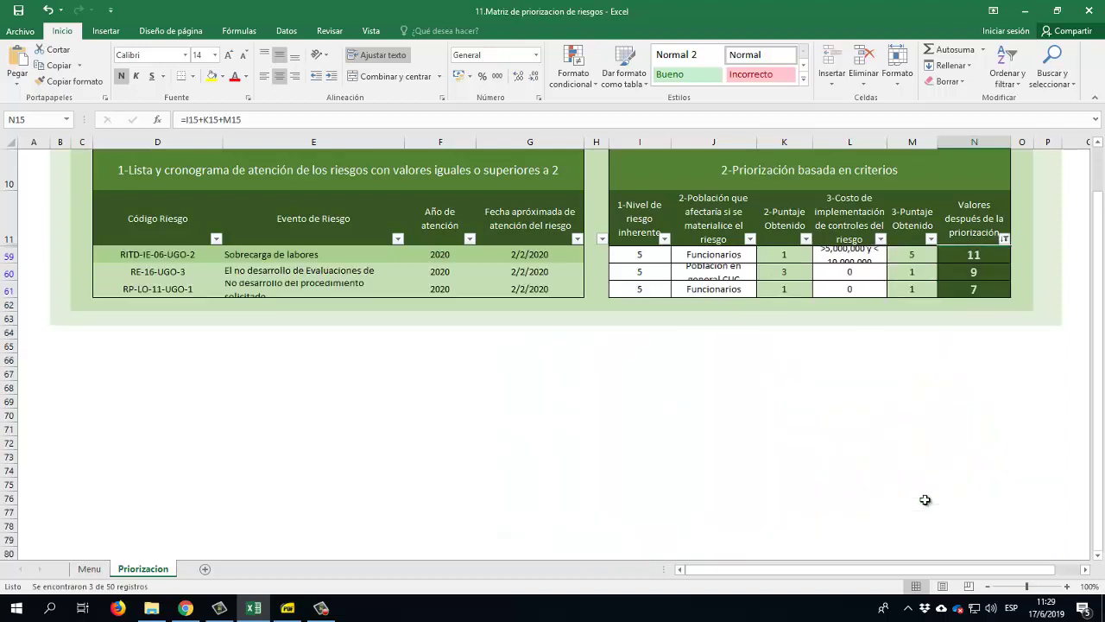
Autofit the heights of rows 59, 60 and 61 so the full risk texts fit.
double_click(13, 263)
double_click(10, 291)
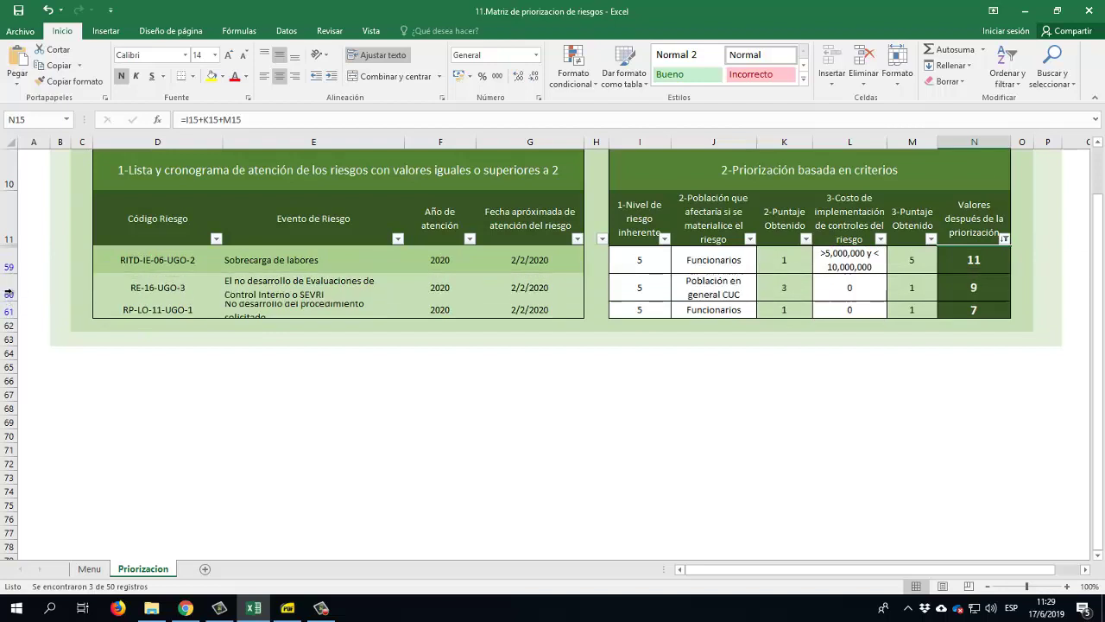
drag(11, 318, 10, 317)
double_click(10, 318)
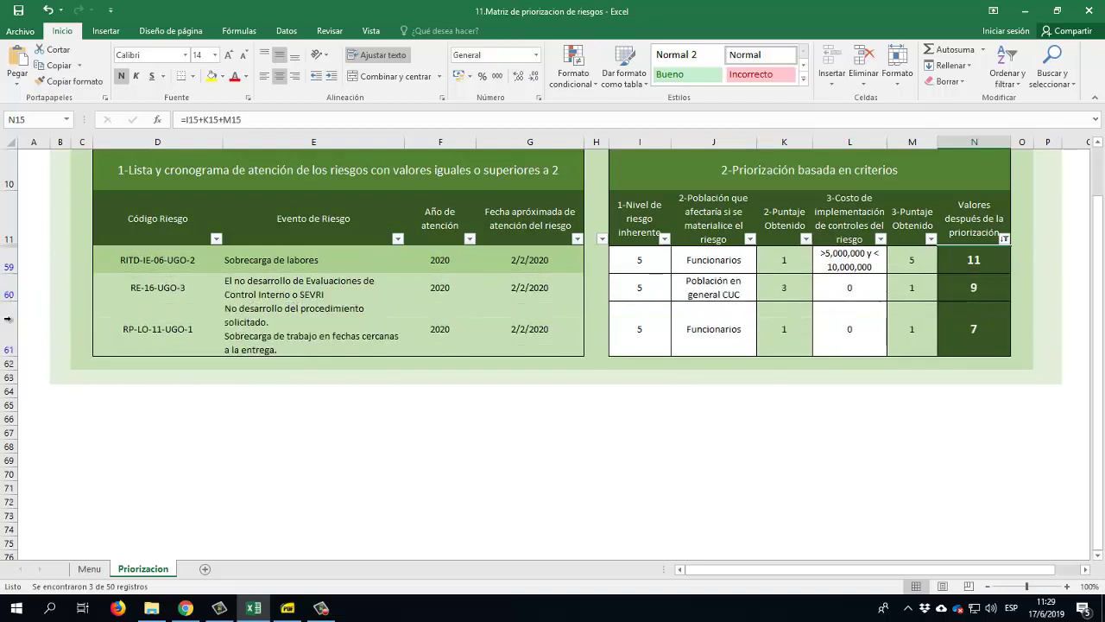
click(273, 324)
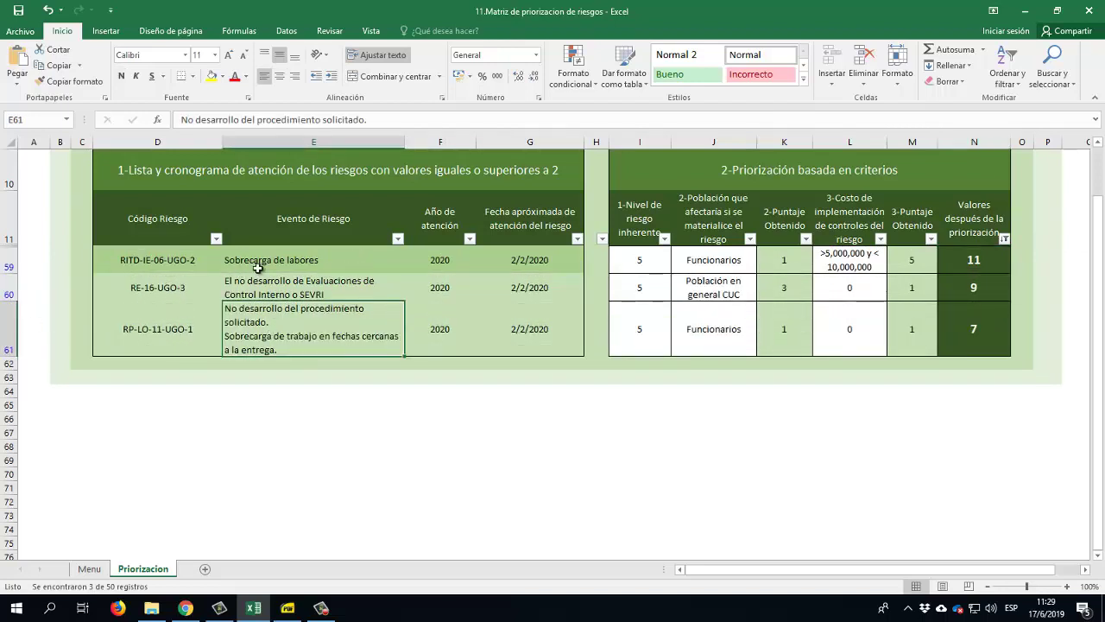
Review the prioritized risks' values in column N and compare the sorted list with the prioritization instructions above the tables.
click(953, 259)
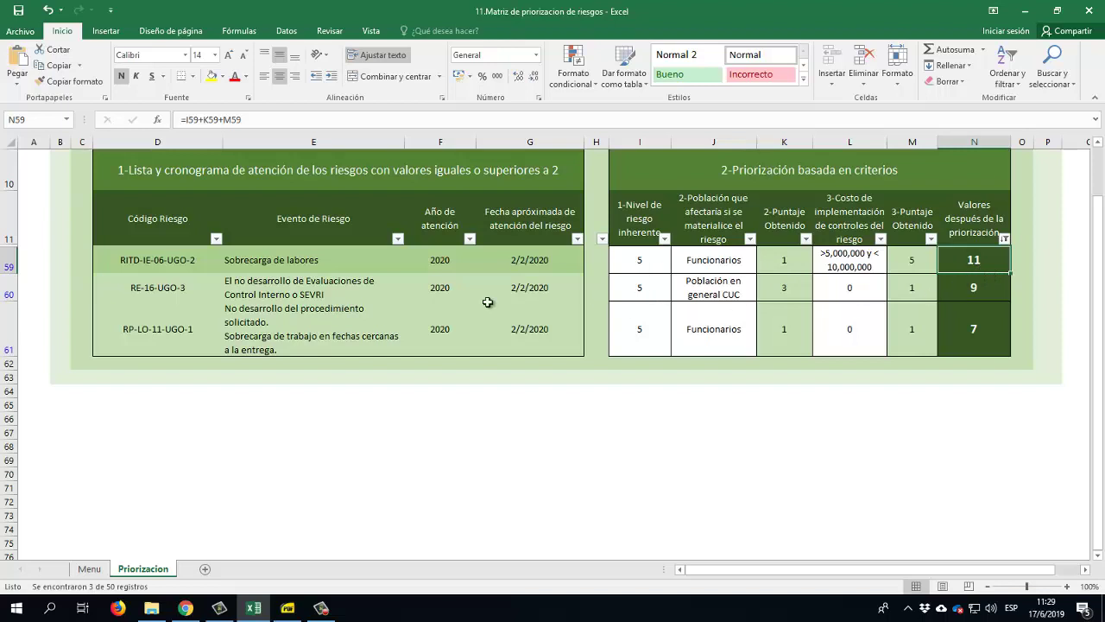
drag(170, 259, 1017, 363)
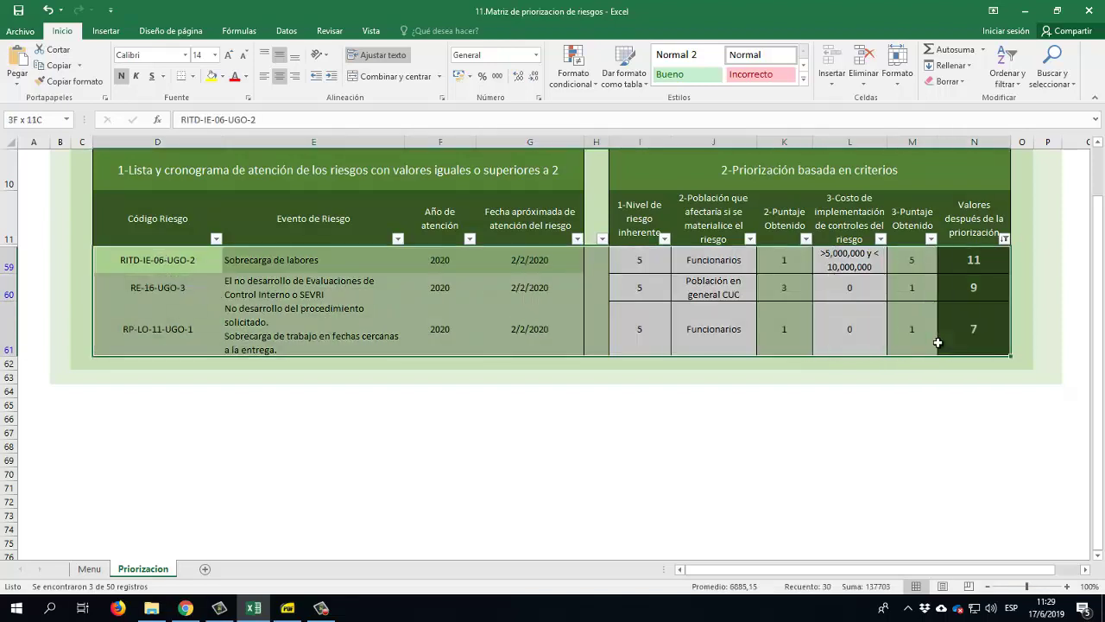
click(990, 268)
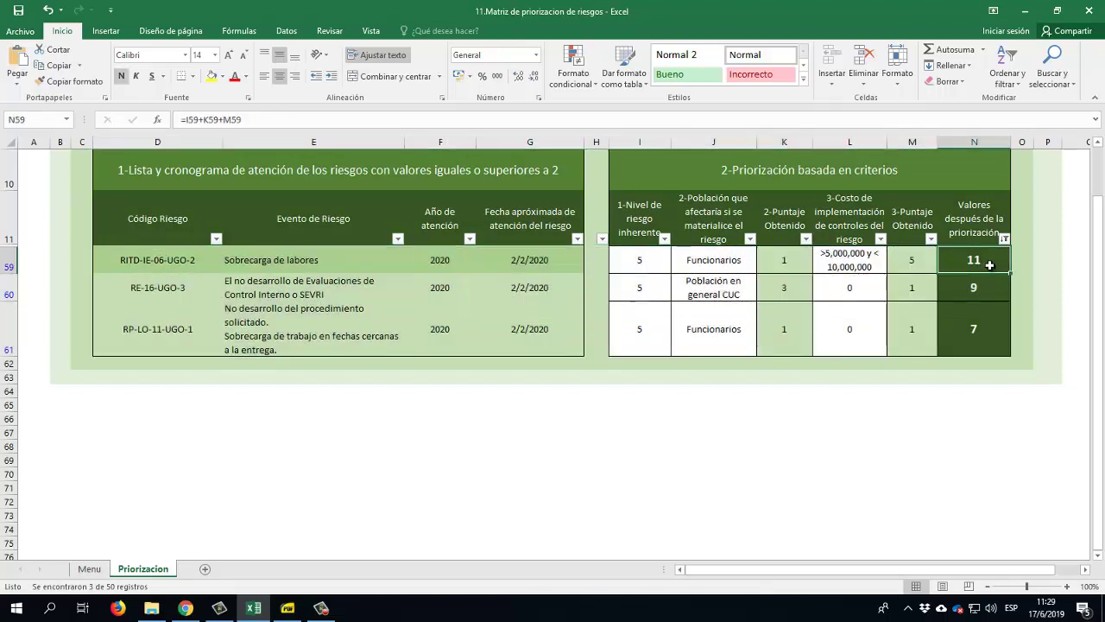
click(985, 285)
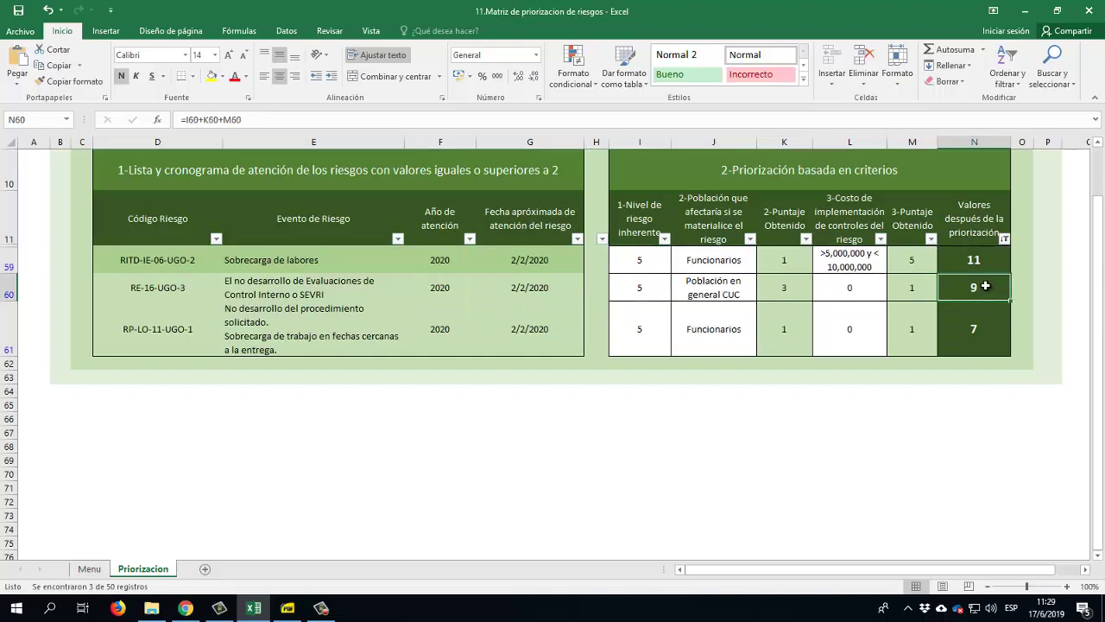
click(986, 326)
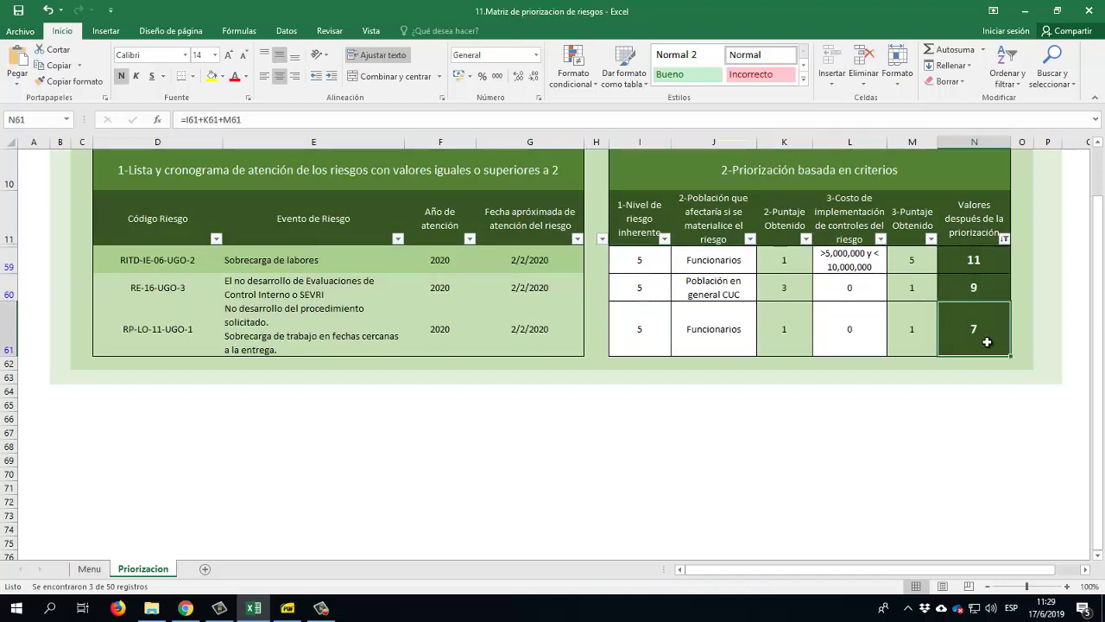
scroll(842, 315, up, 1)
scroll(840, 314, up, 2)
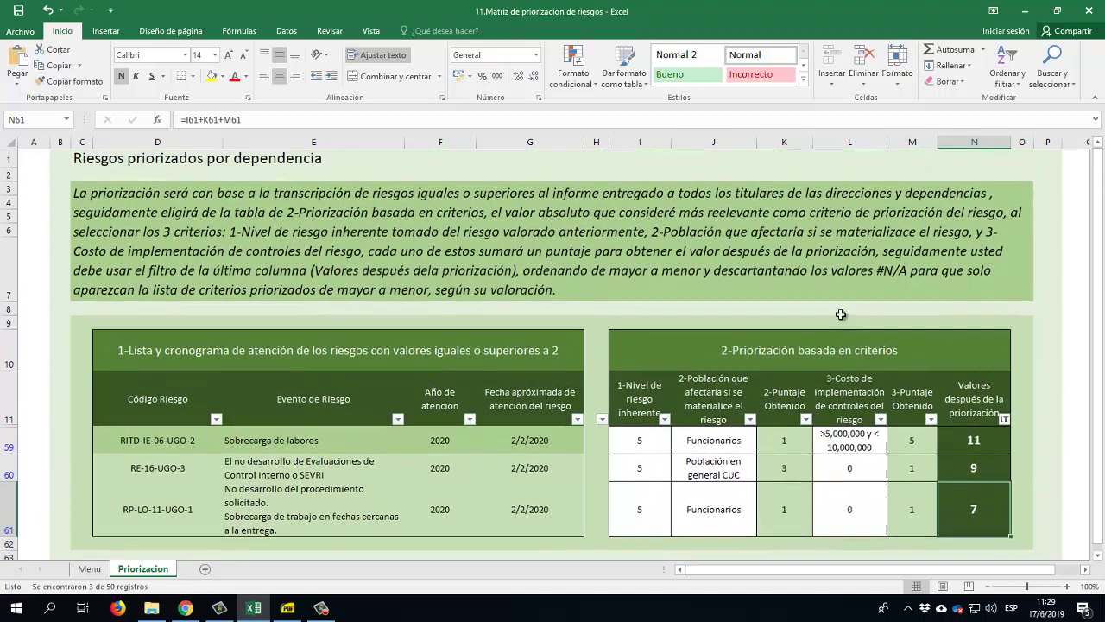
click(192, 214)
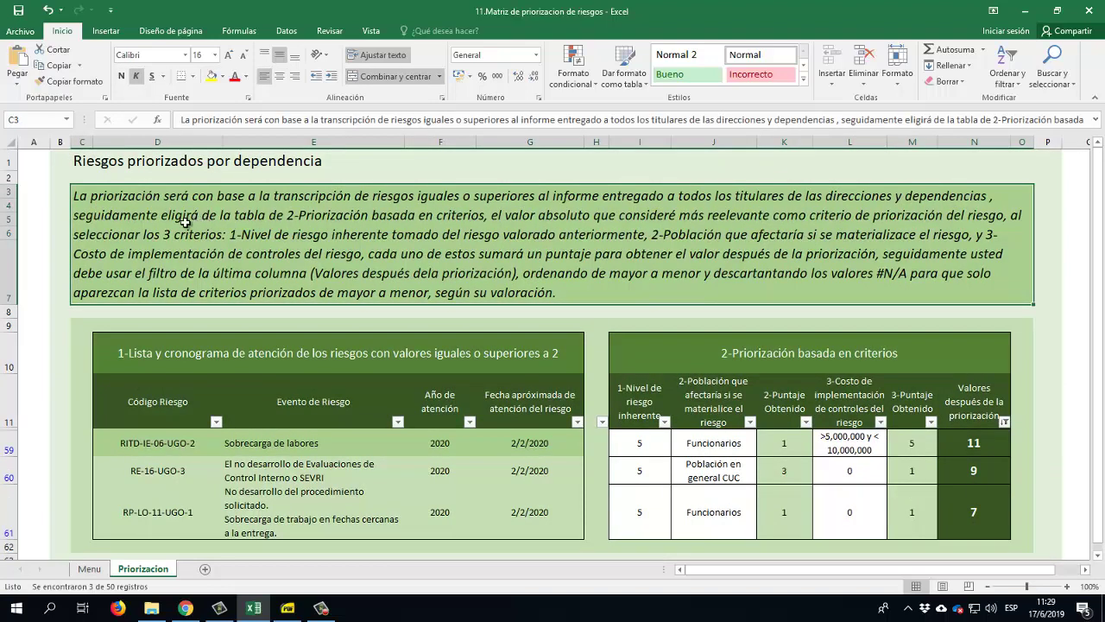